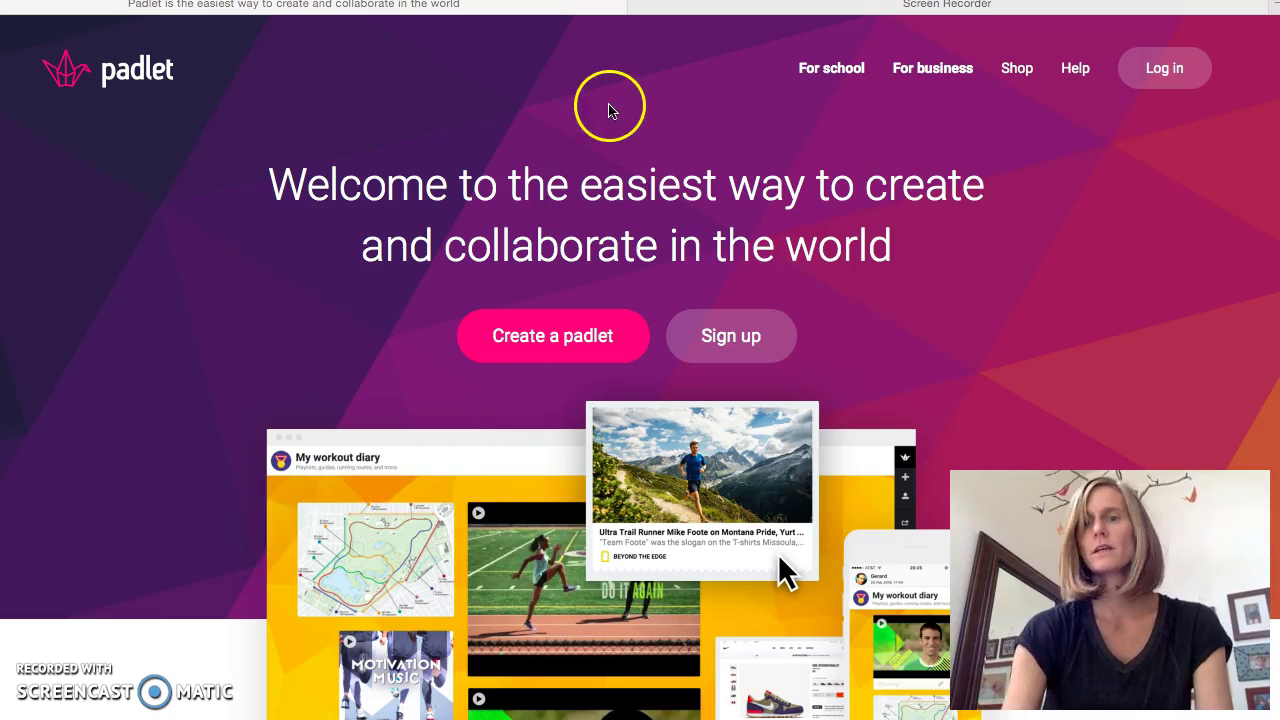
- Go to padlet.com in Safari and open the Padlet Log in page
{"action": "key", "text": "super+l"}
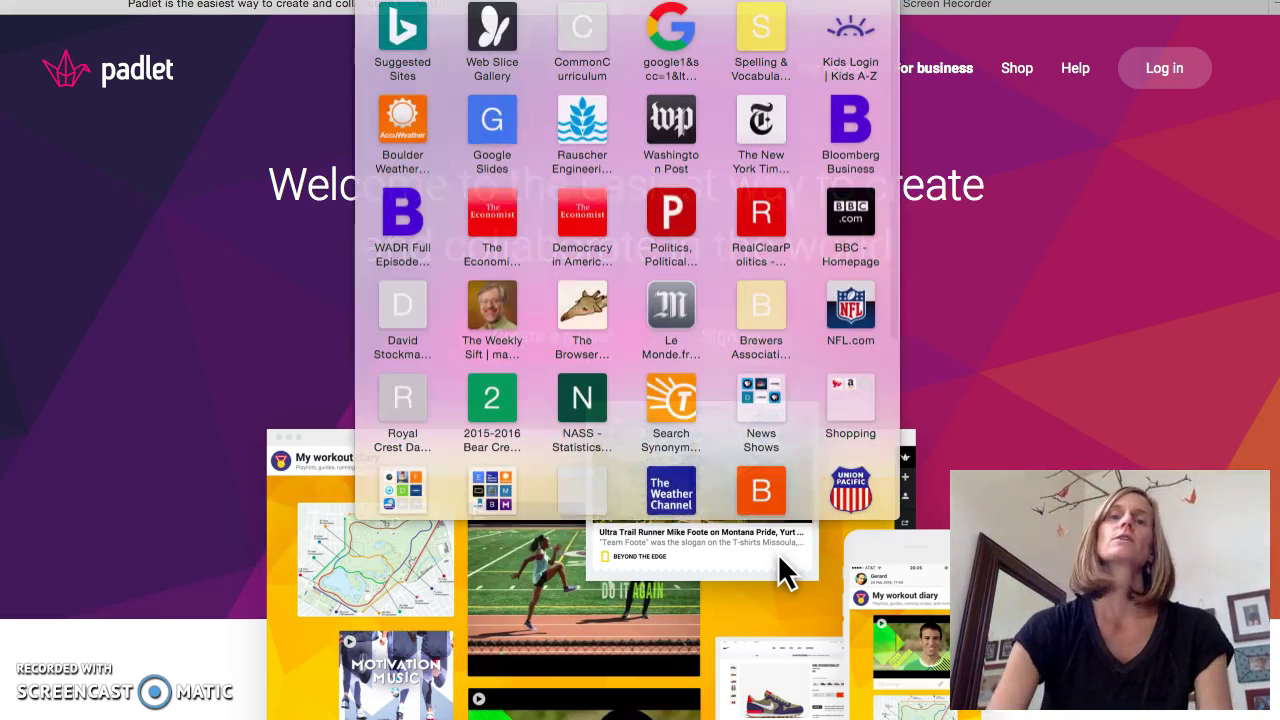
{"action": "type", "text": "padlet"}
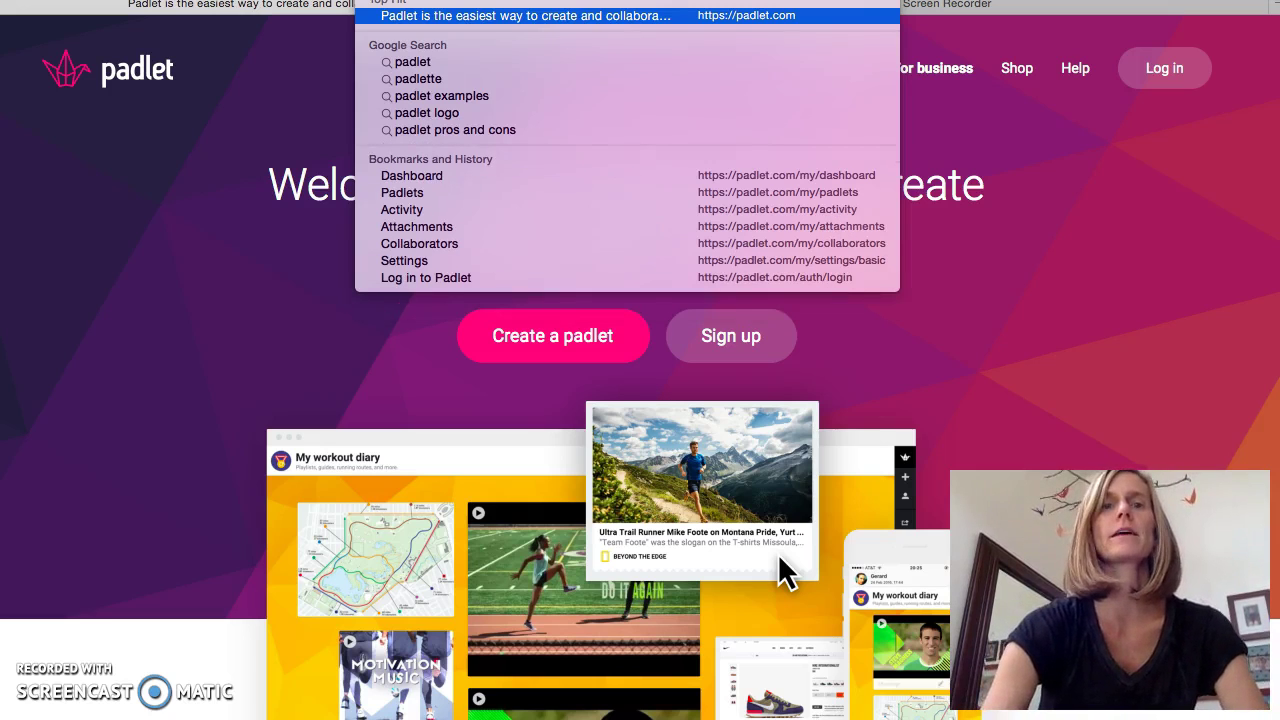
{"action": "key", "text": "Return"}
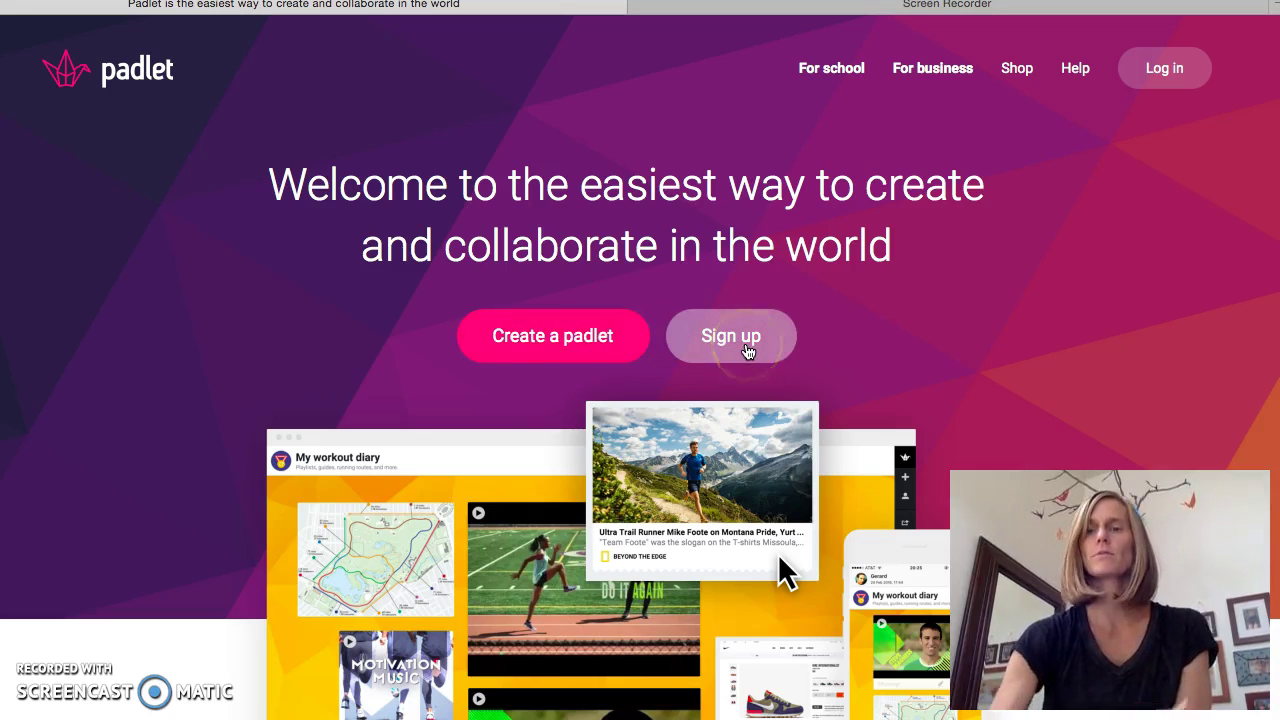
{"action": "left_click", "coordinate": [1176, 72]}
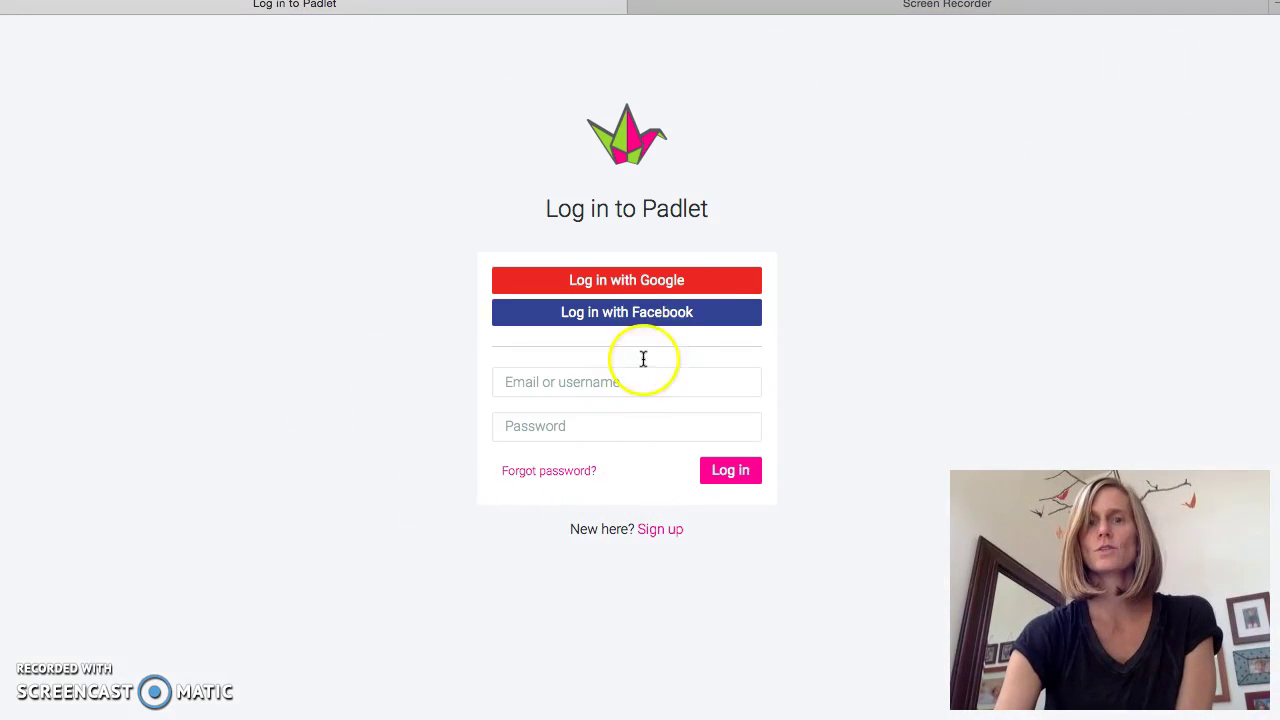
- Sign in to Padlet using the Google account option
{"action": "left_click", "coordinate": [706, 287]}
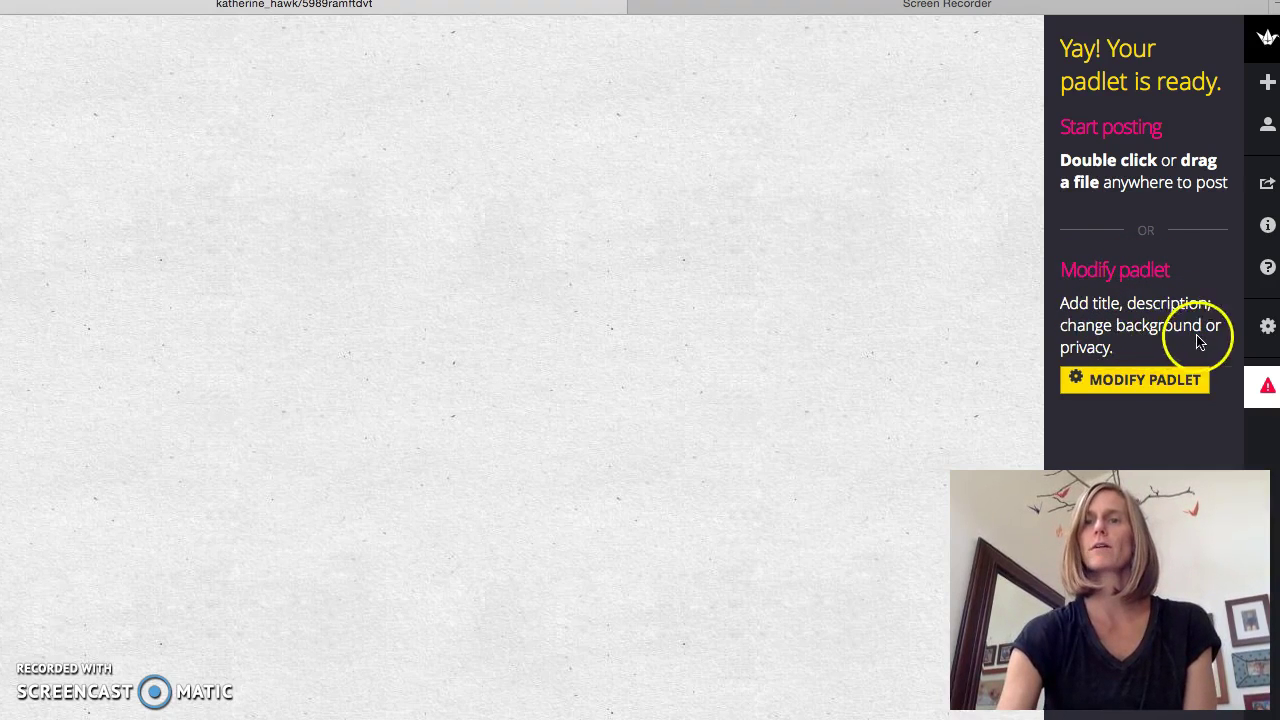
- Title the new padlet 'Padlet Practice' and pick the origami crane portrait image
{"action": "left_click", "coordinate": [1116, 392]}
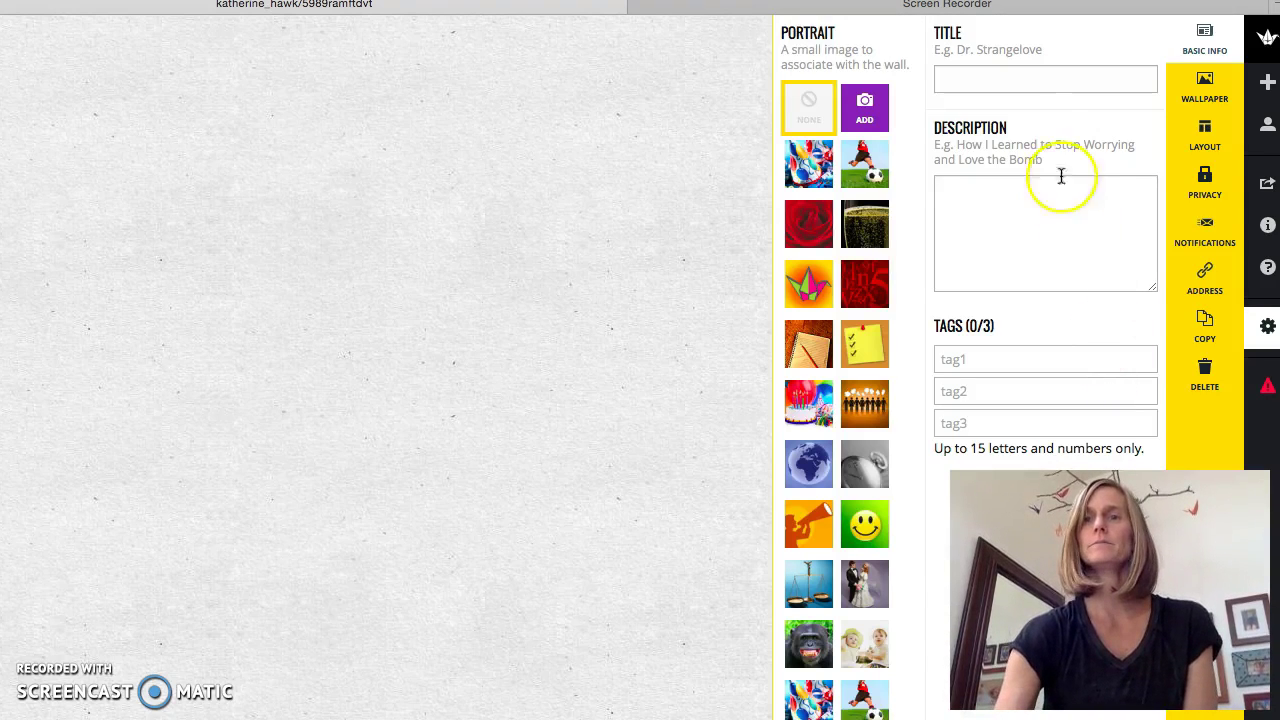
{"action": "left_click", "coordinate": [1011, 84]}
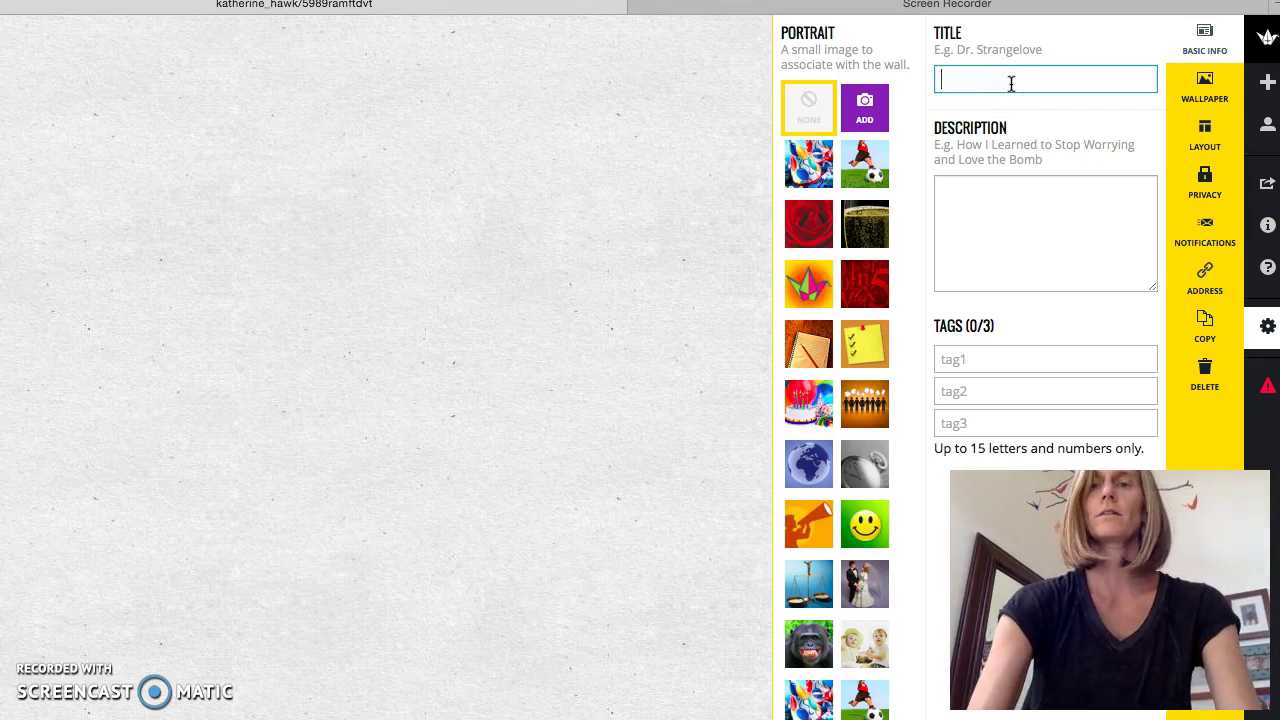
{"action": "type", "text": "Padlet Pr"}
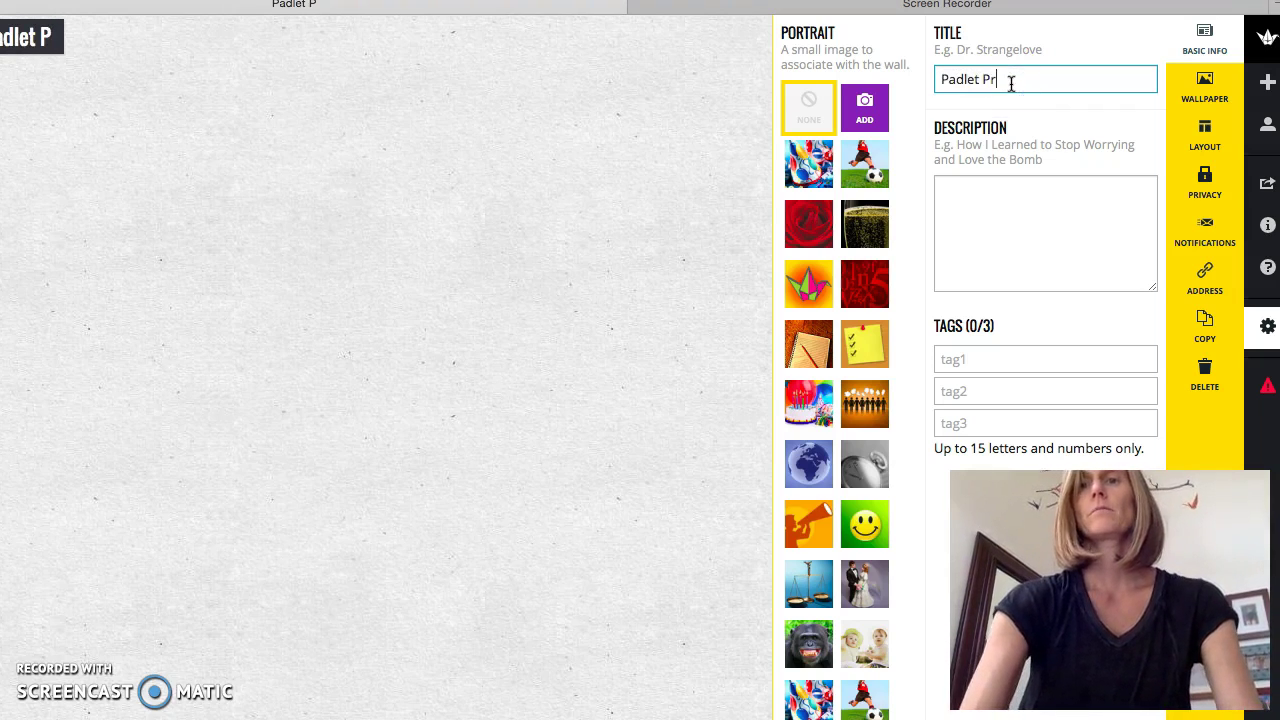
{"action": "type", "text": "actice"}
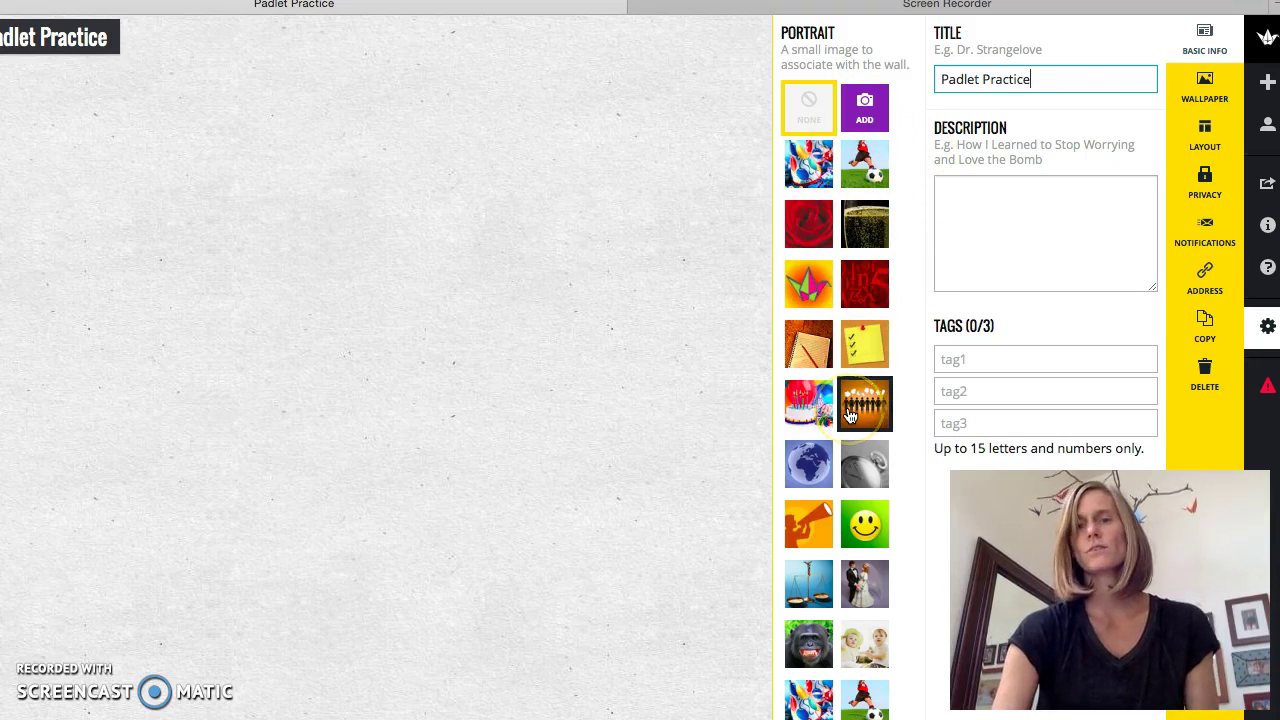
{"action": "left_click", "coordinate": [805, 295]}
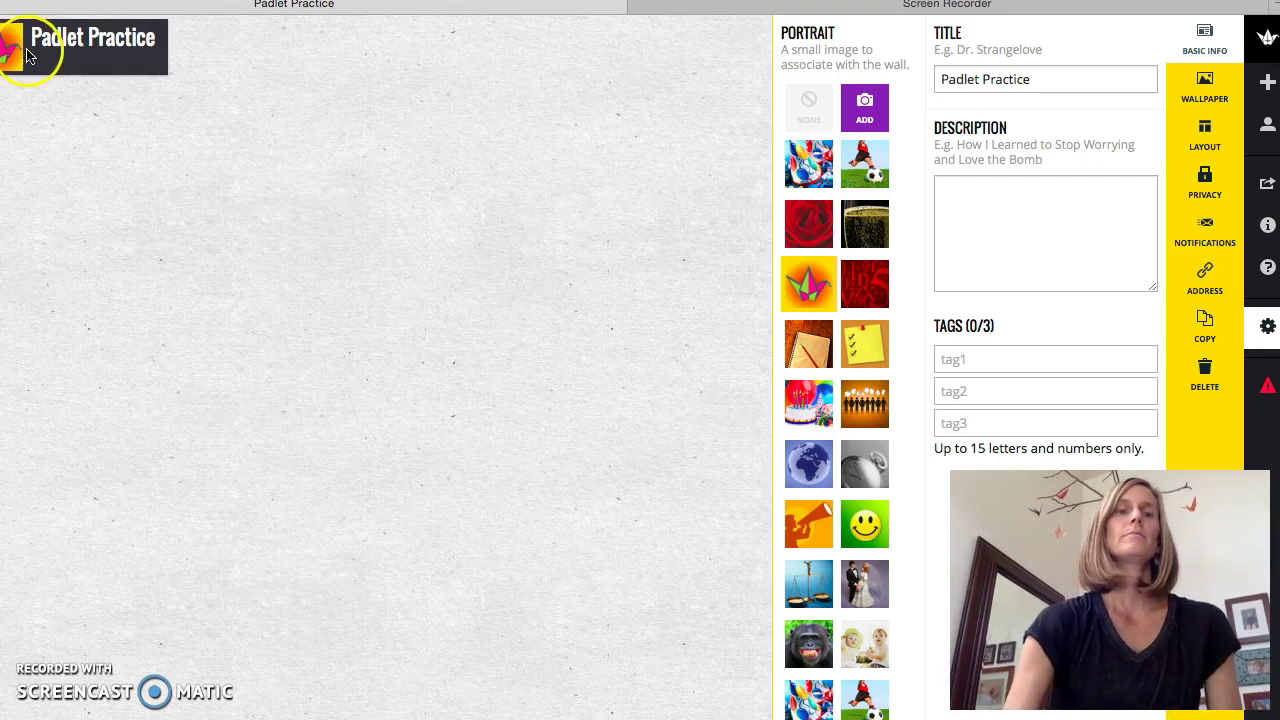
{"action": "left_click", "coordinate": [1148, 390]}
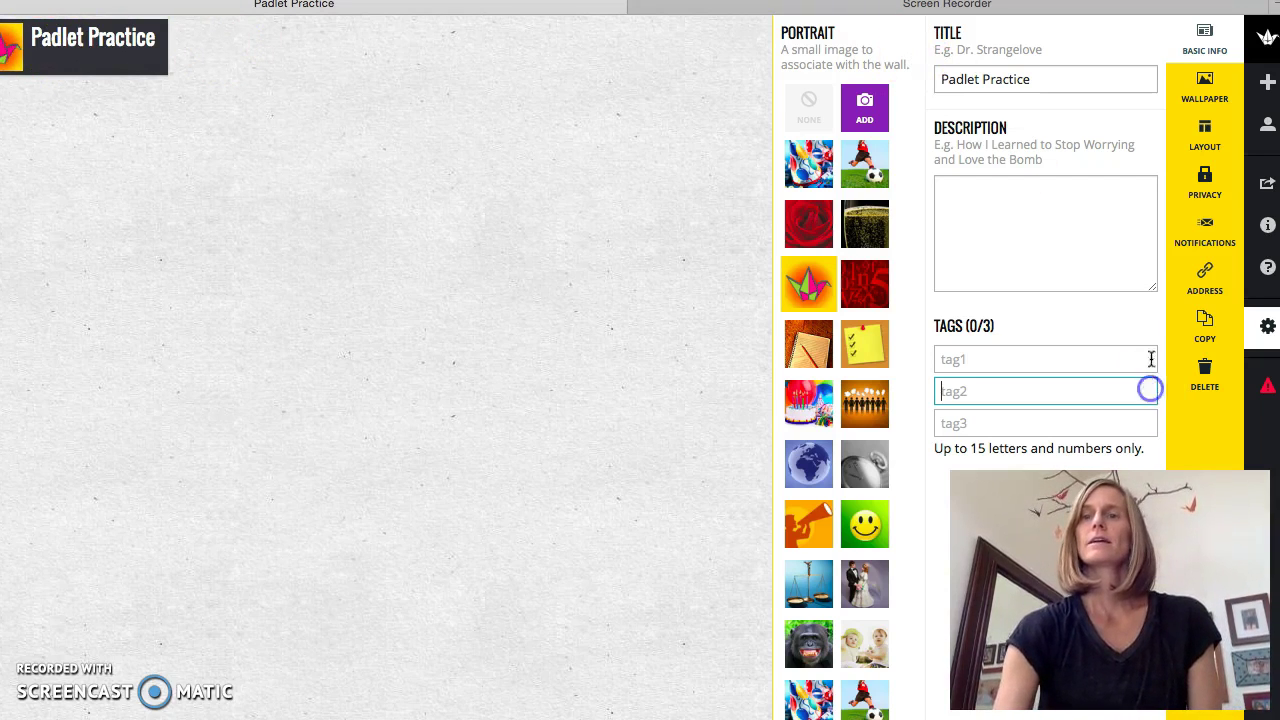
- Scroll through the wallpaper thumbnails and apply the Ninja Stars wallpaper
{"action": "left_click", "coordinate": [1190, 101]}
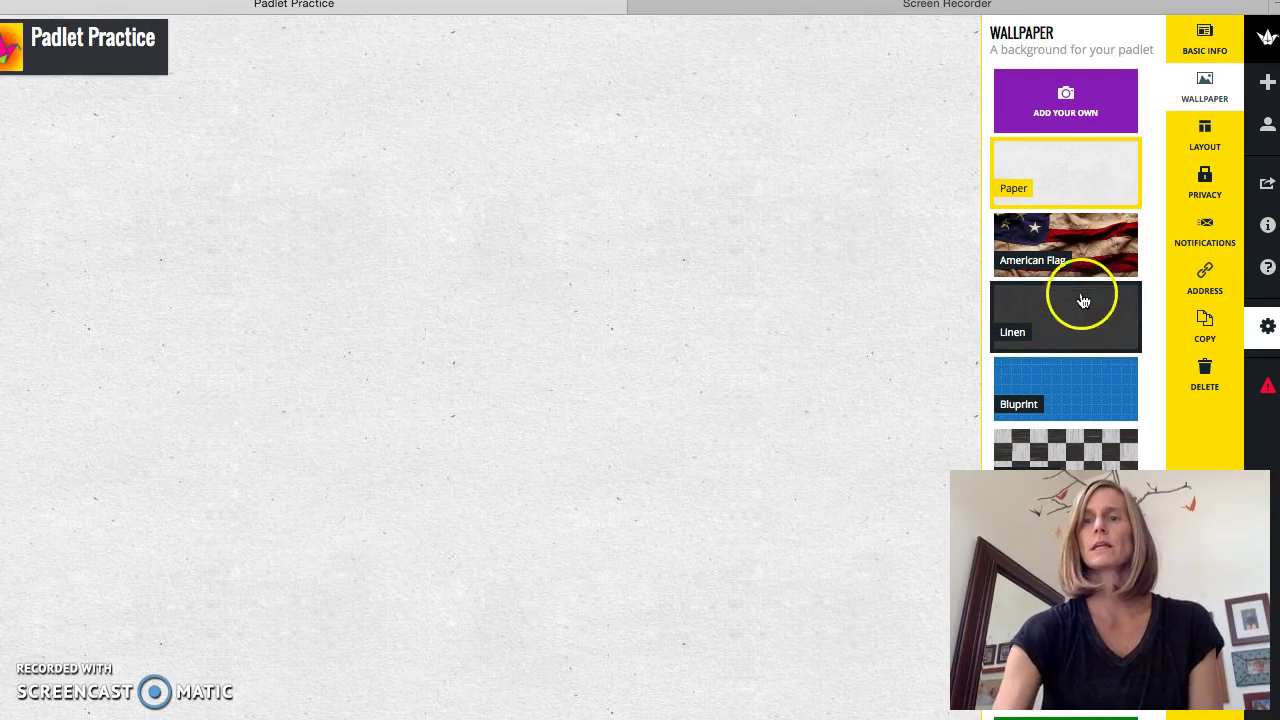
{"action": "scroll", "coordinate": [1058, 326], "scroll_direction": "down", "scroll_amount": 2}
{"action": "scroll", "coordinate": [1061, 330], "scroll_direction": "down", "scroll_amount": 5}
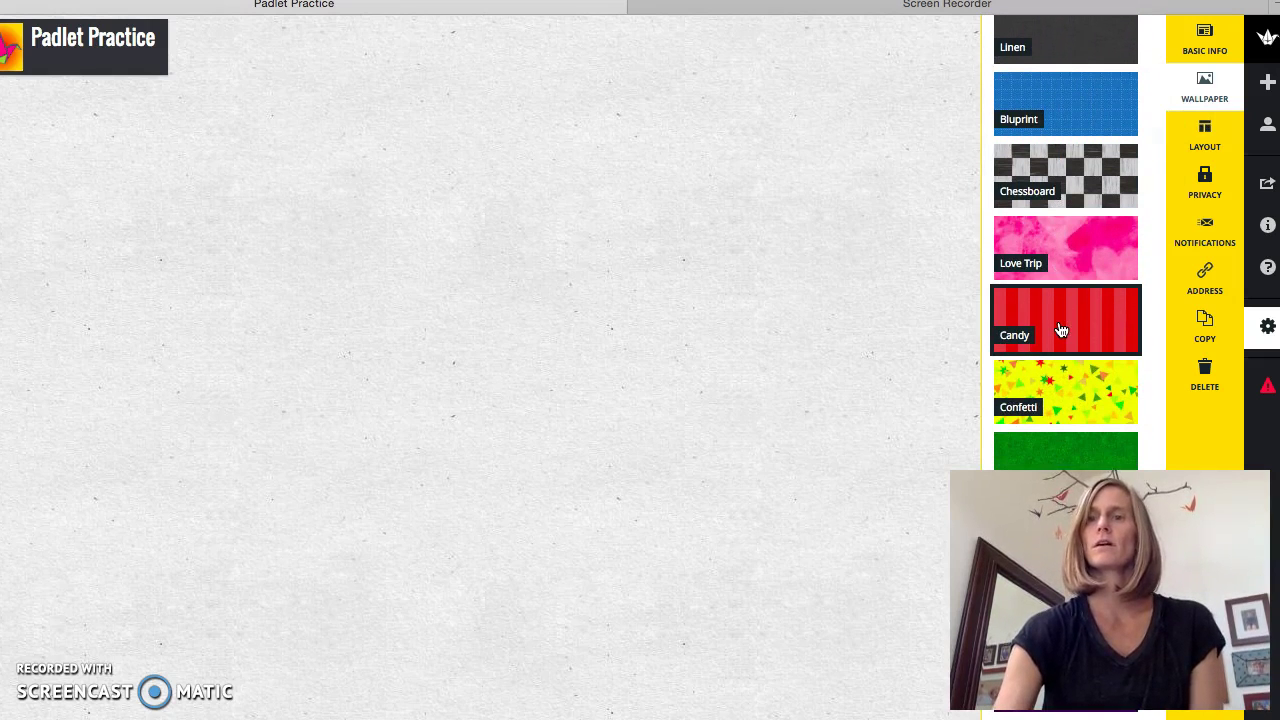
{"action": "scroll", "coordinate": [1061, 330], "scroll_direction": "down", "scroll_amount": 4}
{"action": "scroll", "coordinate": [1061, 330], "scroll_direction": "down", "scroll_amount": 5}
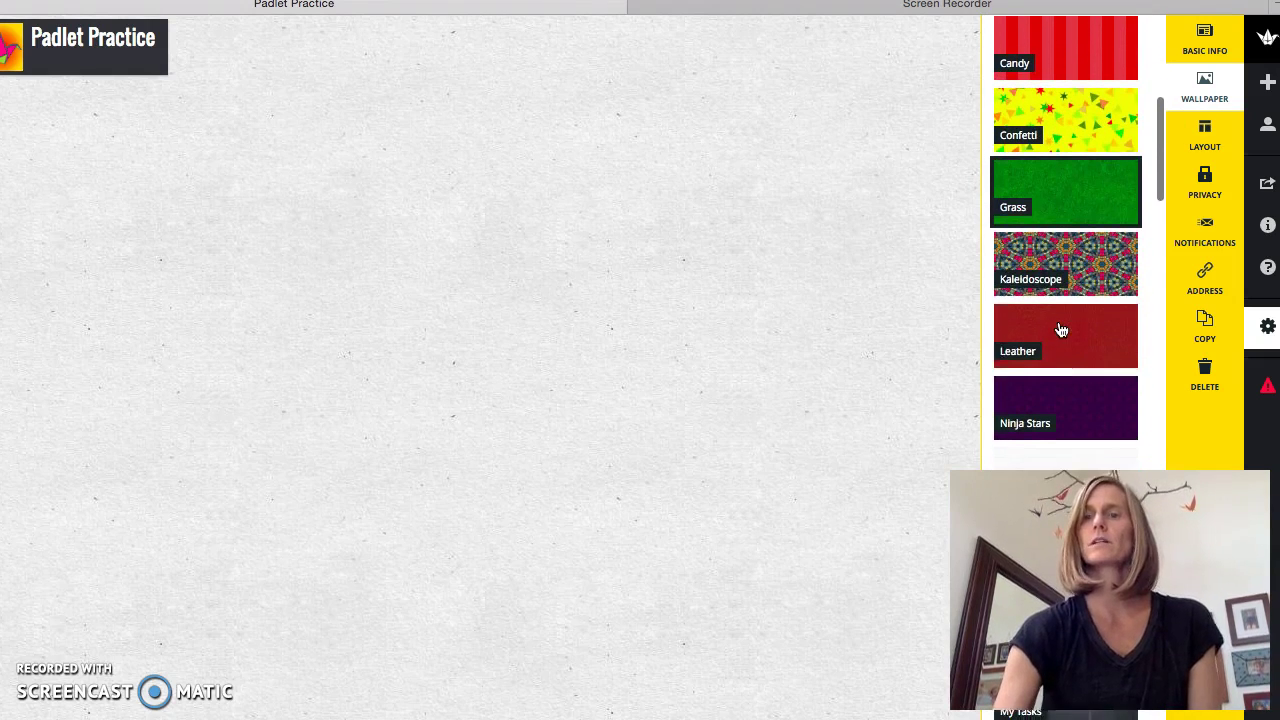
{"action": "left_click", "coordinate": [1061, 330]}
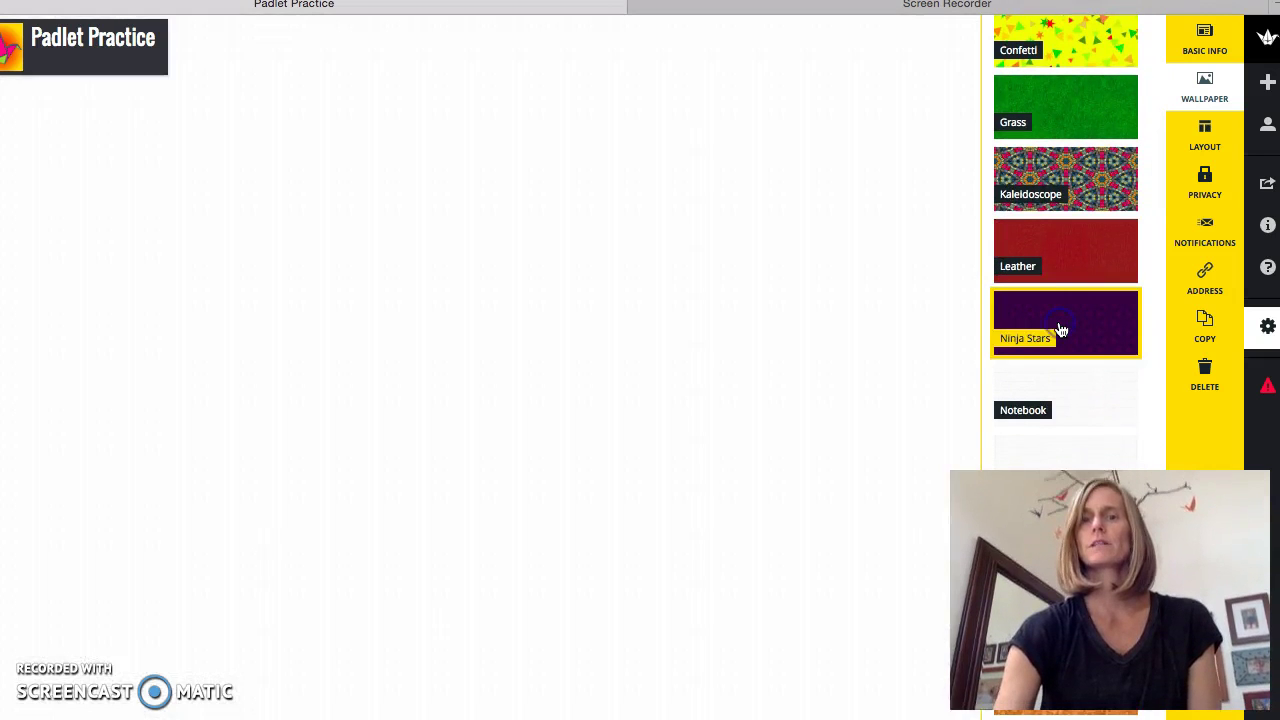
{"action": "left_click", "coordinate": [1040, 272]}
- Try the Map, Calendar and Notebook wallpapers, then settle back on Ninja Stars
{"action": "scroll", "coordinate": [1057, 284], "scroll_direction": "down", "scroll_amount": 4}
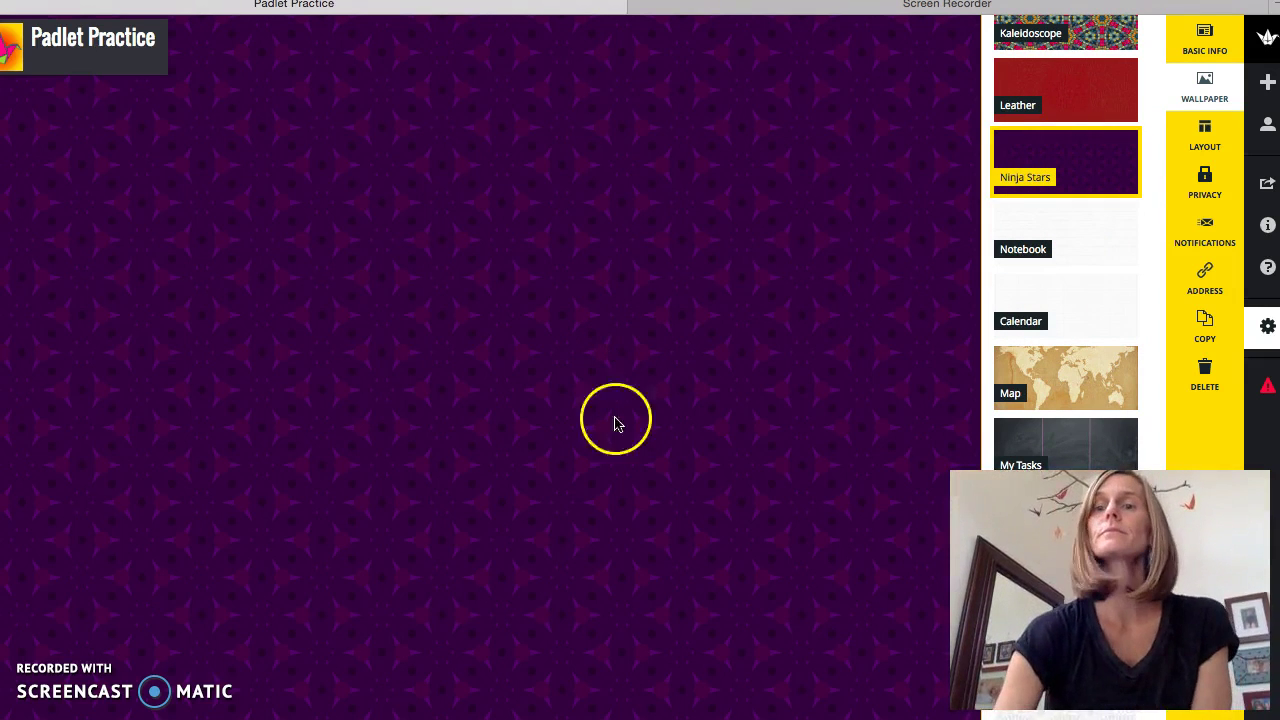
{"action": "left_click", "coordinate": [1049, 358]}
{"action": "left_click", "coordinate": [1053, 303]}
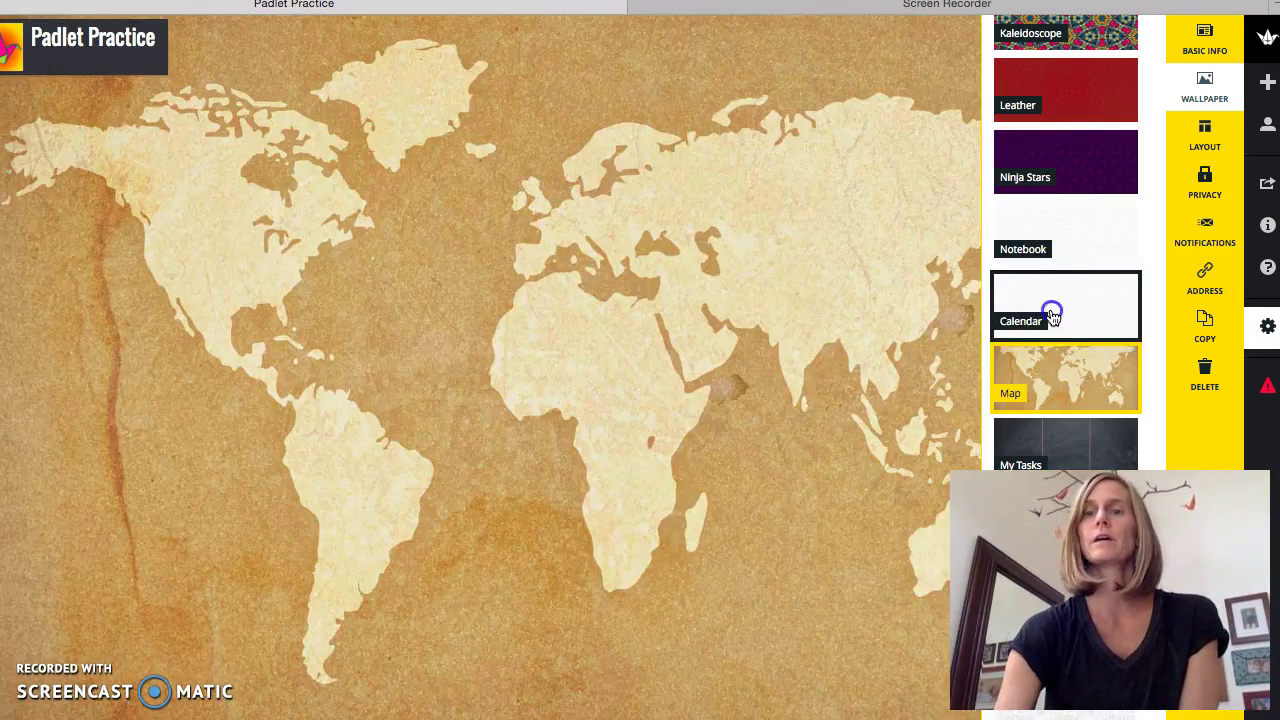
{"action": "left_click", "coordinate": [1050, 252]}
{"action": "left_click", "coordinate": [1040, 175]}
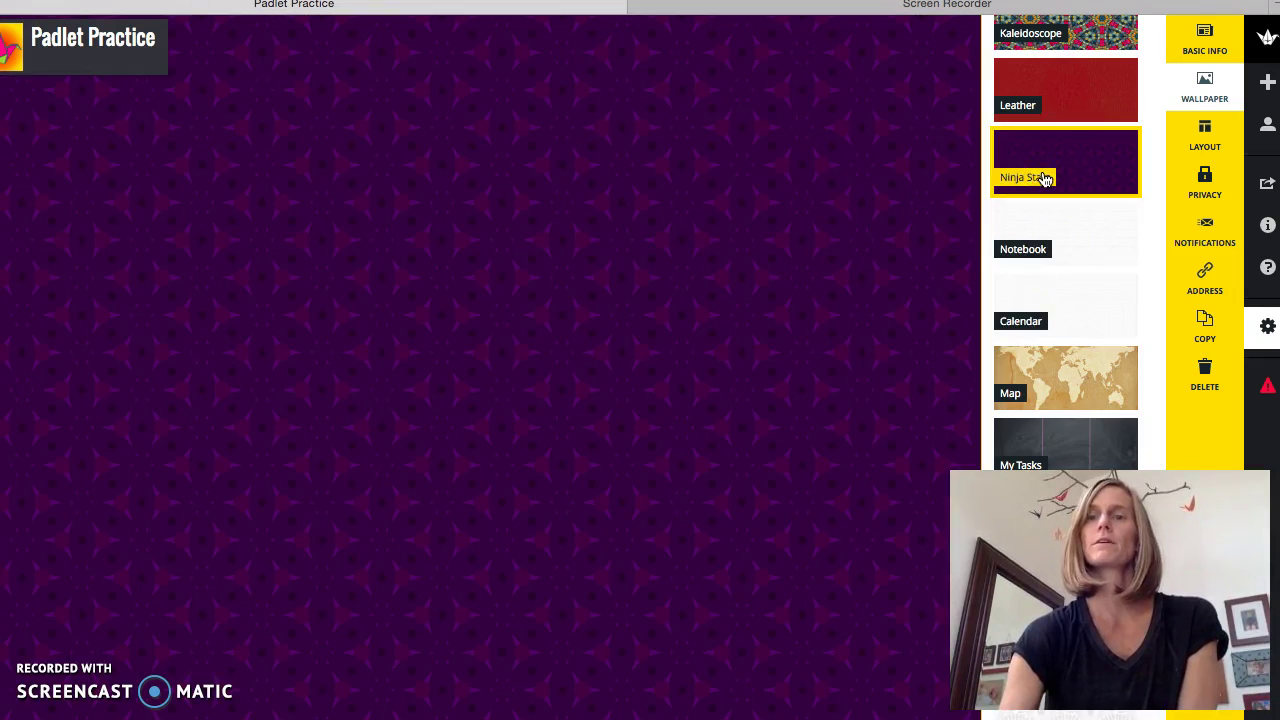
{"action": "left_click", "coordinate": [1083, 432]}
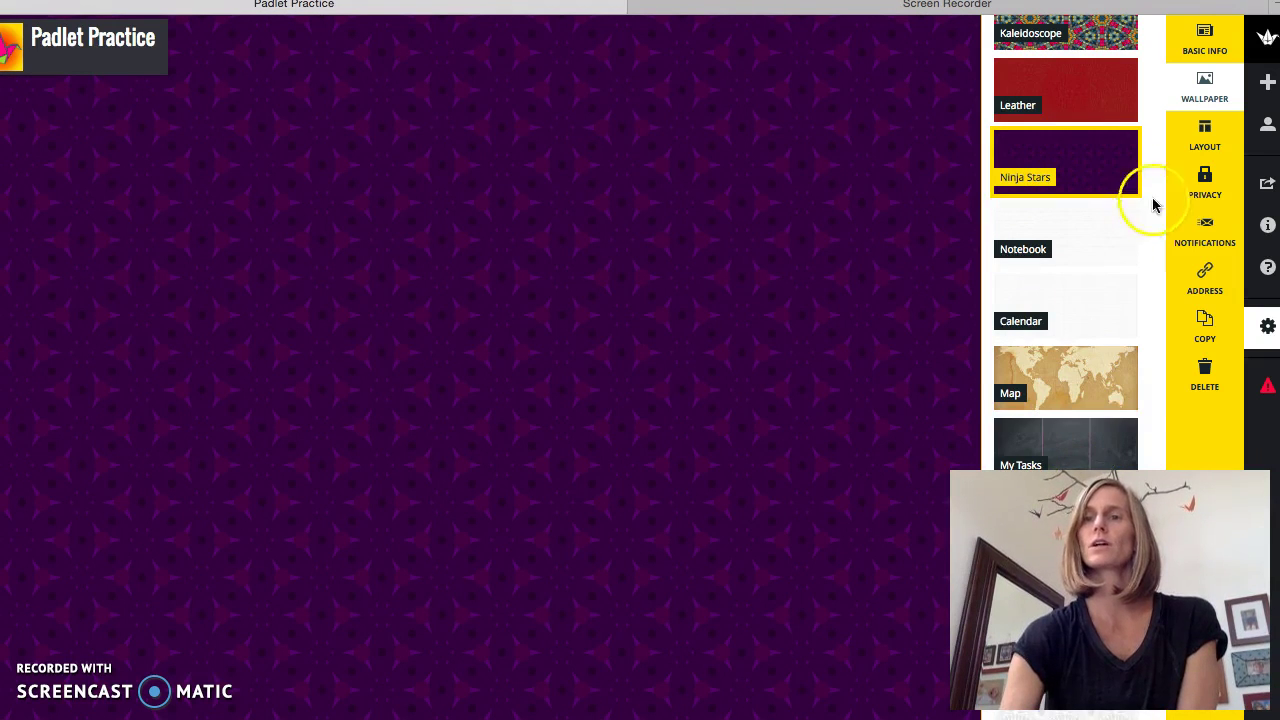
- Try a layout that stacks posts vertically, then close the padlet settings
{"action": "left_click", "coordinate": [1203, 140]}
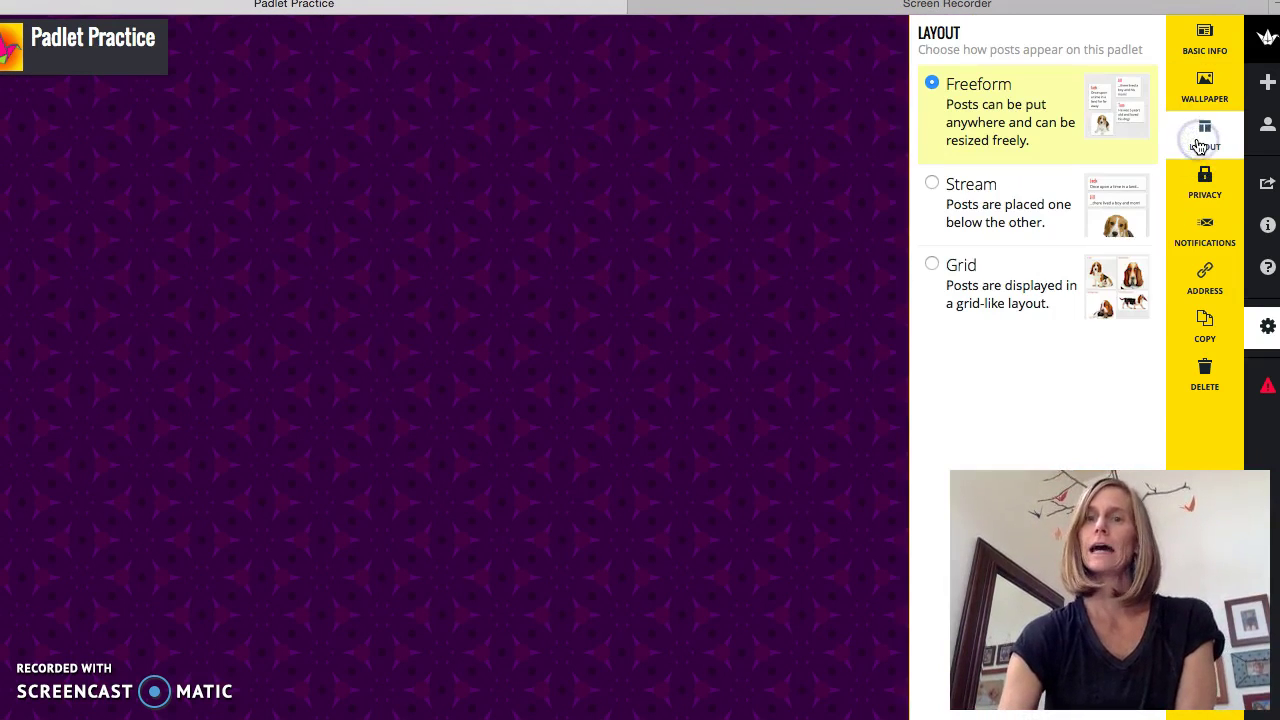
{"action": "left_click", "coordinate": [1134, 137]}
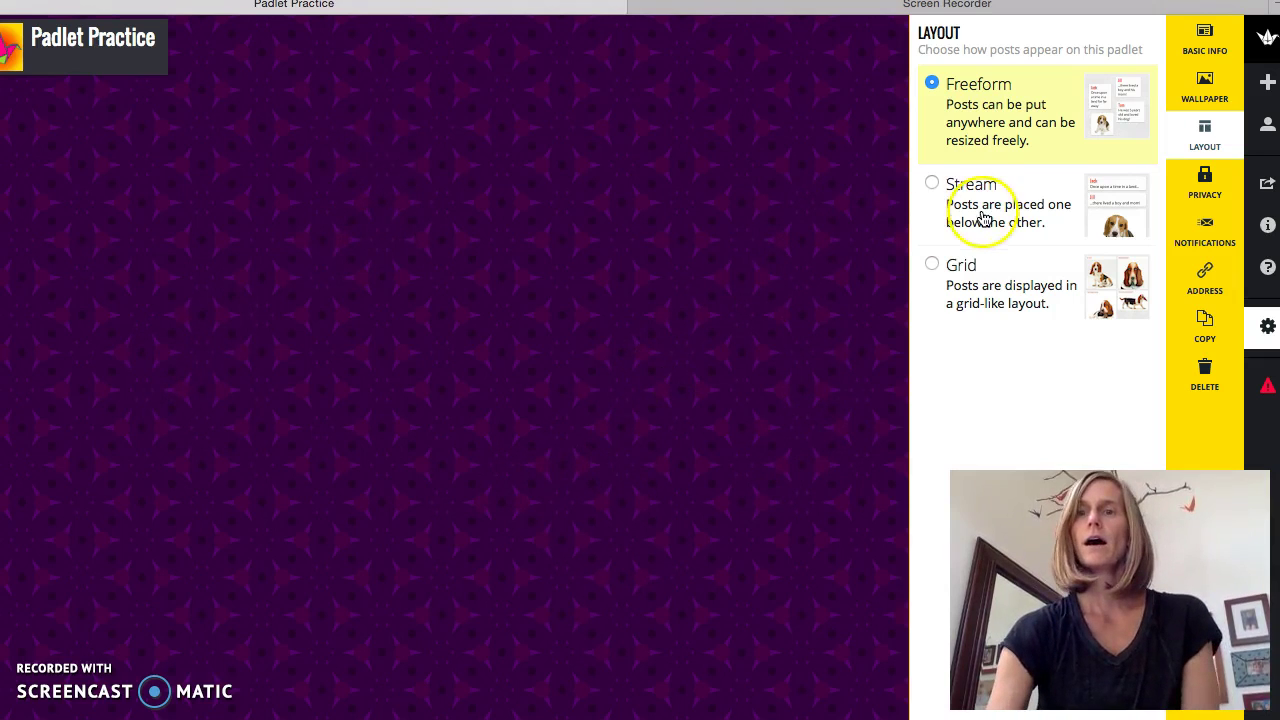
{"action": "left_click", "coordinate": [932, 185]}
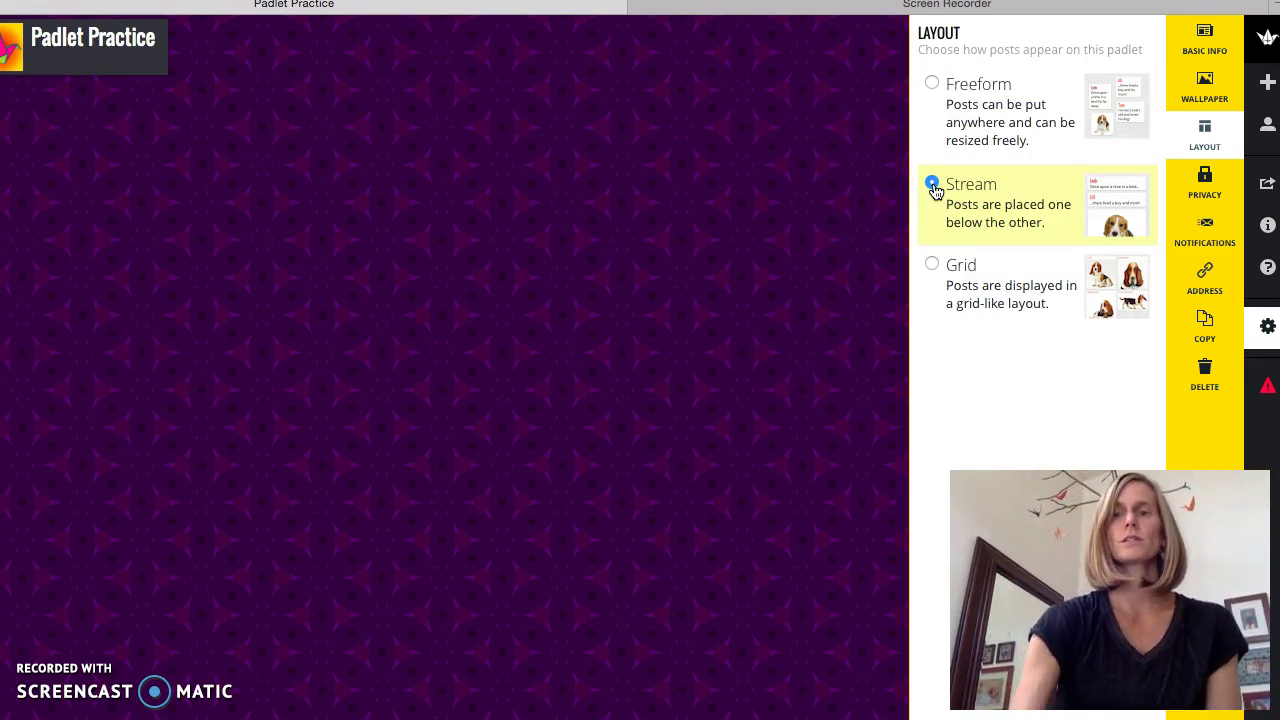
{"action": "left_click", "coordinate": [88, 162]}
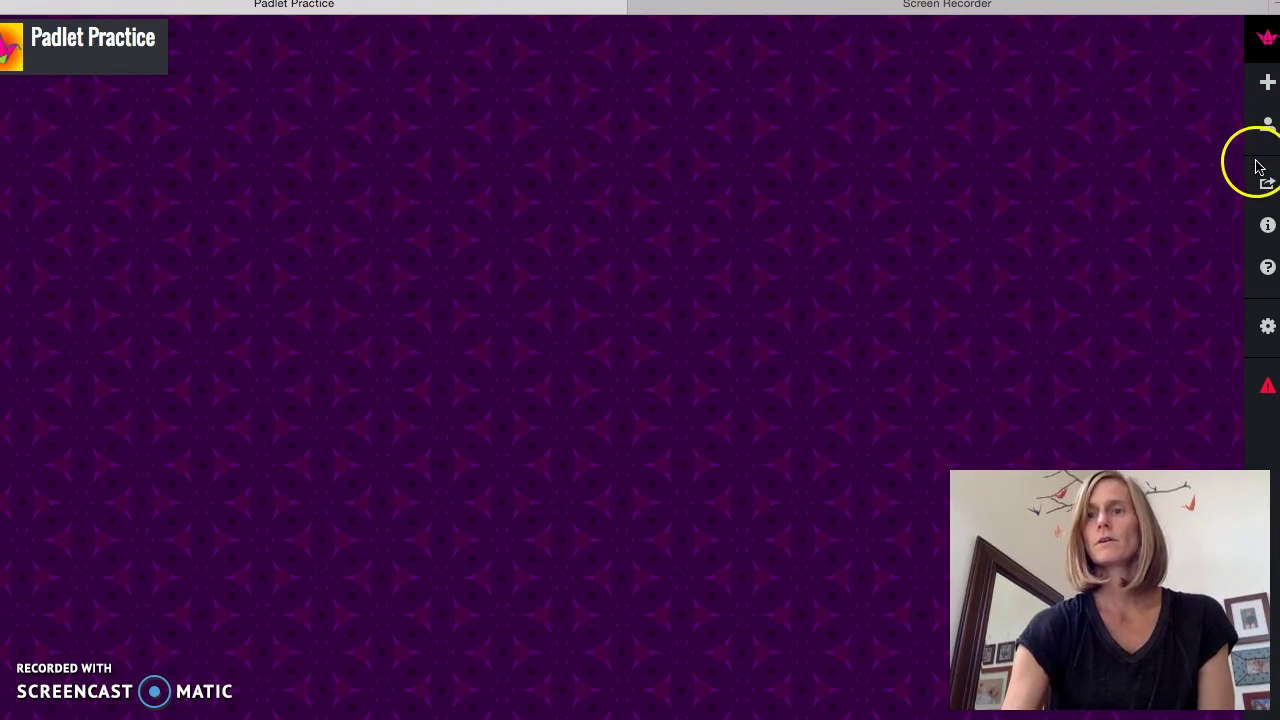
- Reopen the settings, set the layout to Grid, and bring up the privacy settings
{"action": "left_click", "coordinate": [1253, 340]}
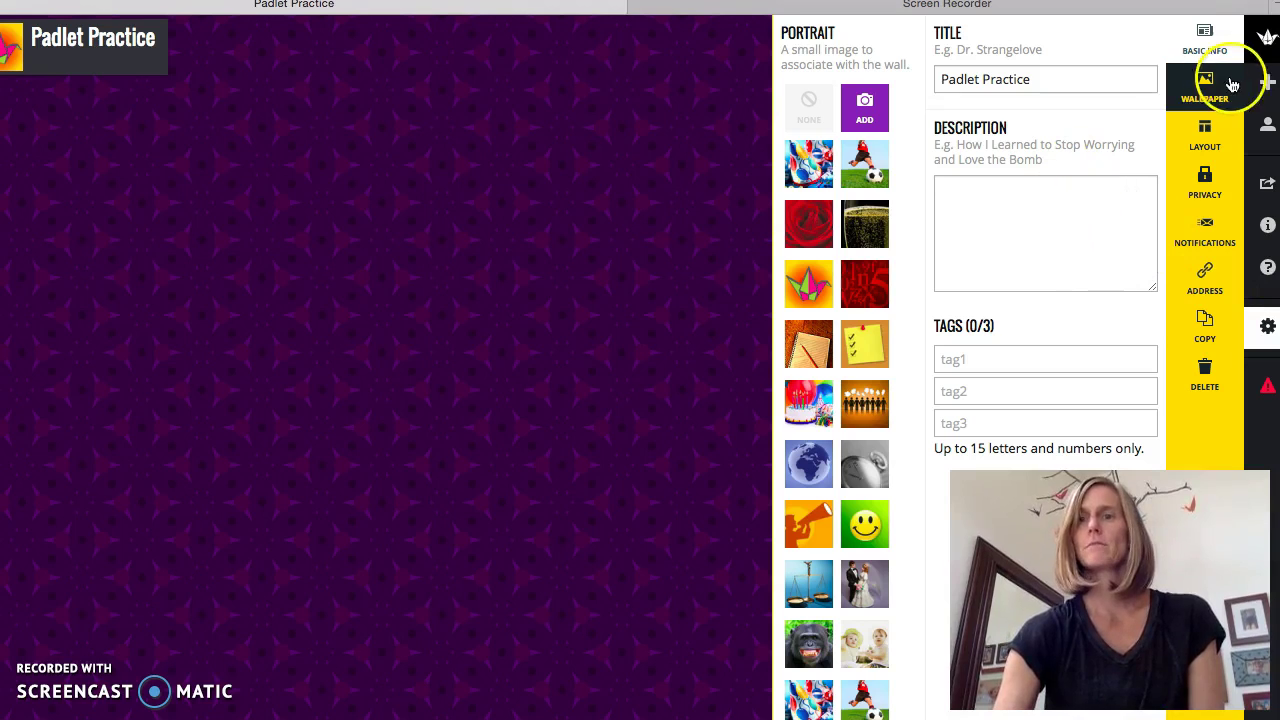
{"action": "left_click", "coordinate": [1207, 142]}
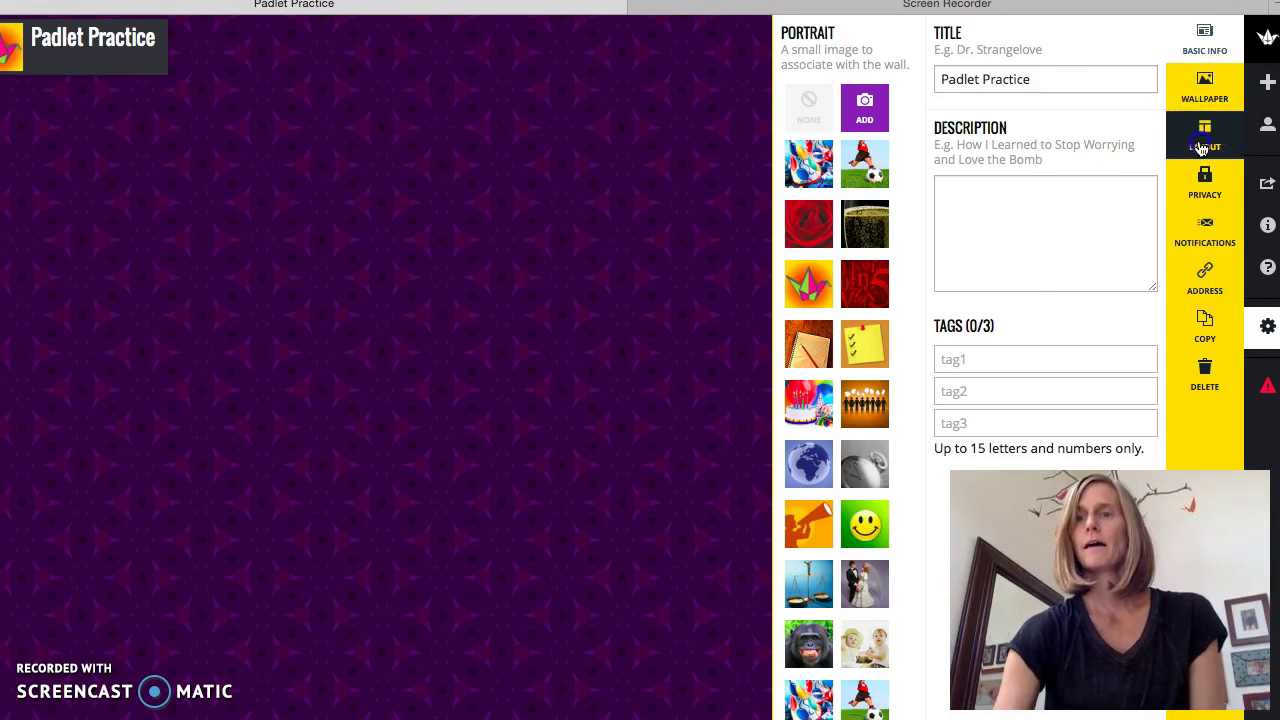
{"action": "left_click", "coordinate": [931, 265]}
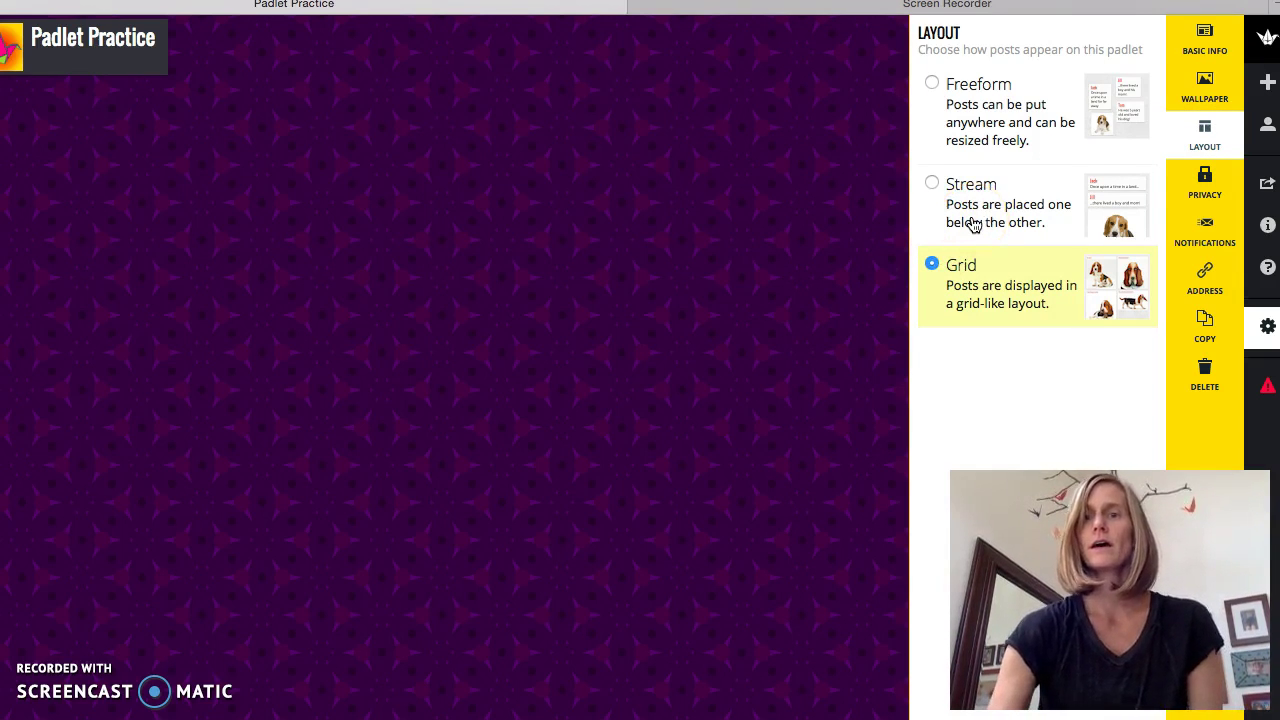
{"action": "left_click", "coordinate": [966, 272]}
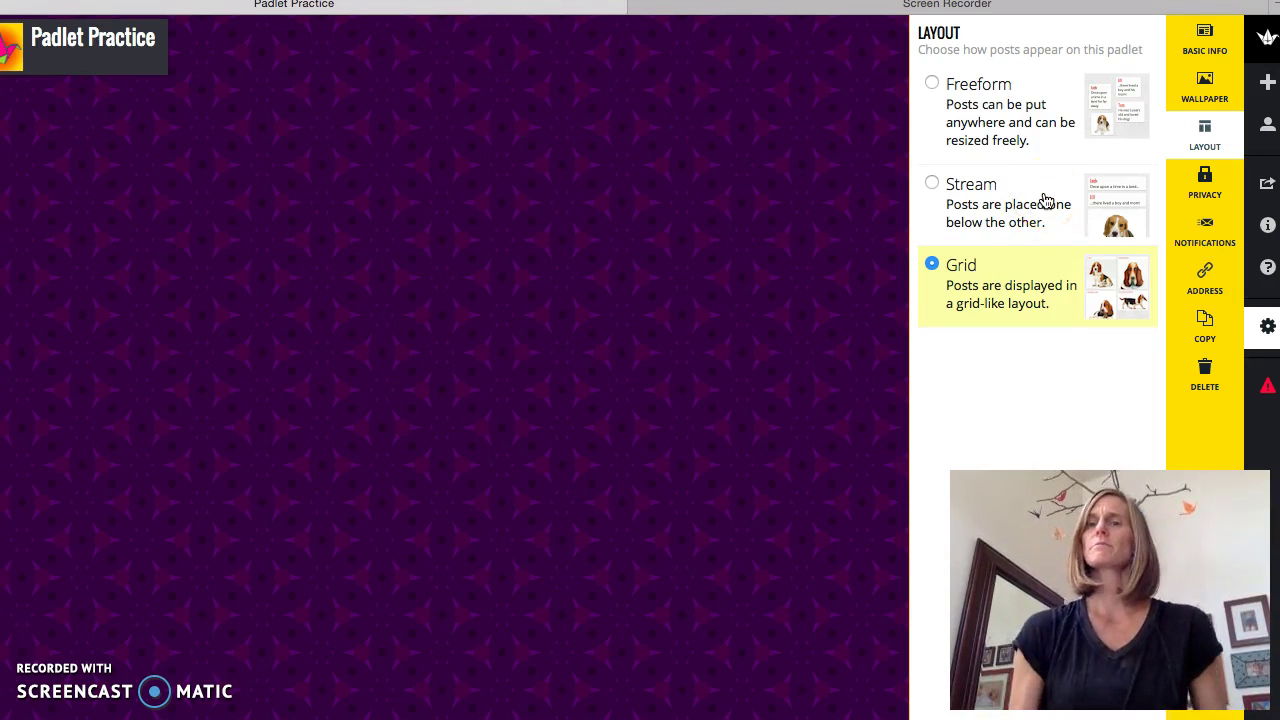
{"action": "left_click", "coordinate": [1205, 186]}
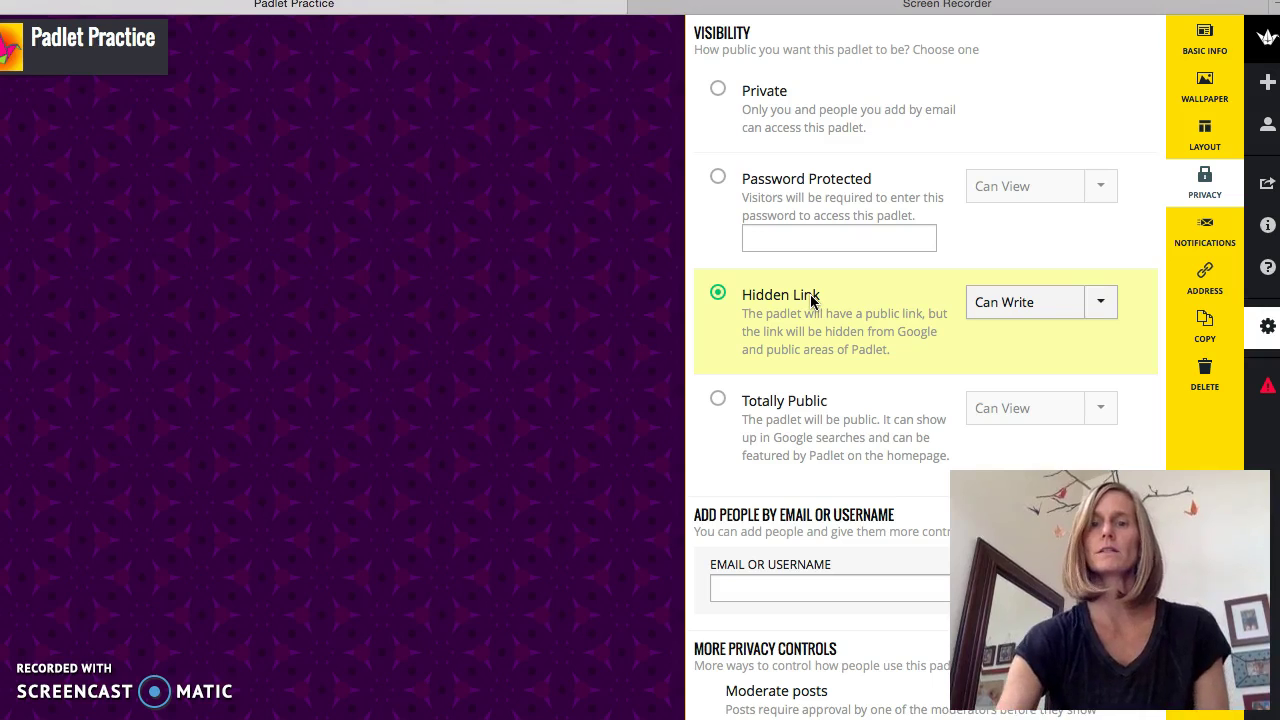
- Confirm Hidden Link visibility with Can Write, then view the Notifications settings
{"action": "left_click", "coordinate": [1204, 251]}
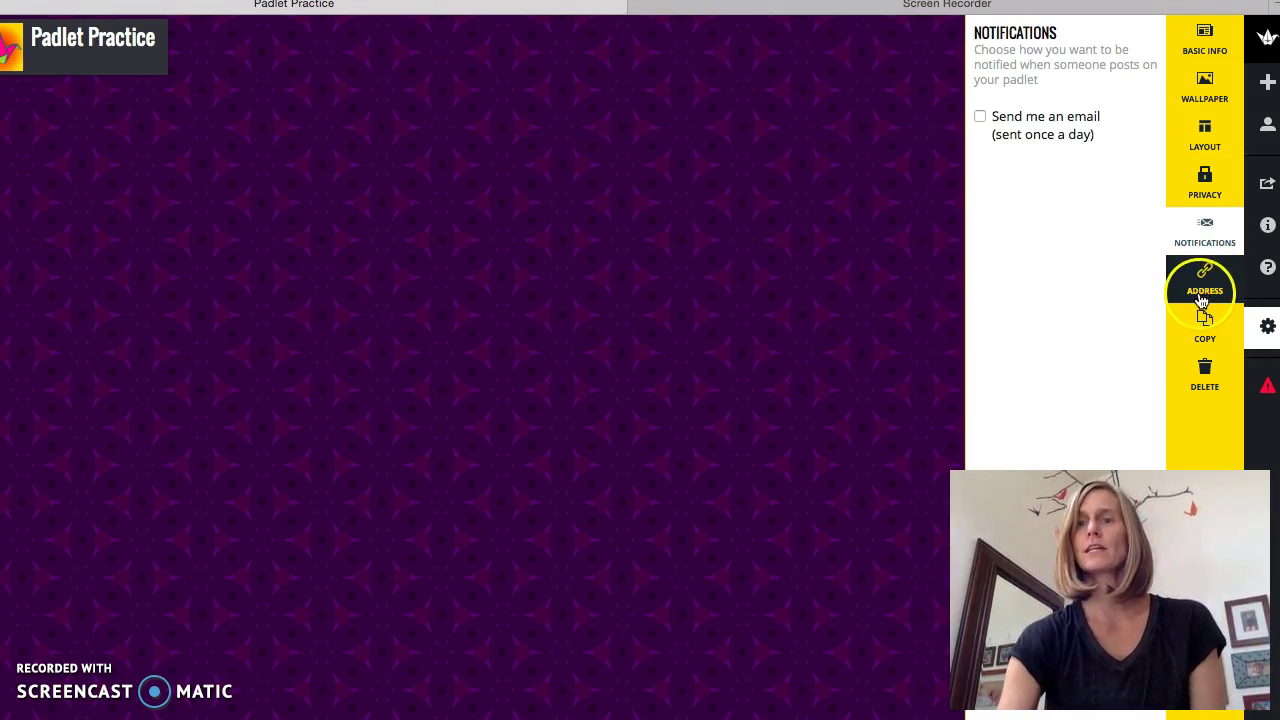
- Check the padlet's web address under Address, then close the settings panel
{"action": "left_click", "coordinate": [1204, 282]}
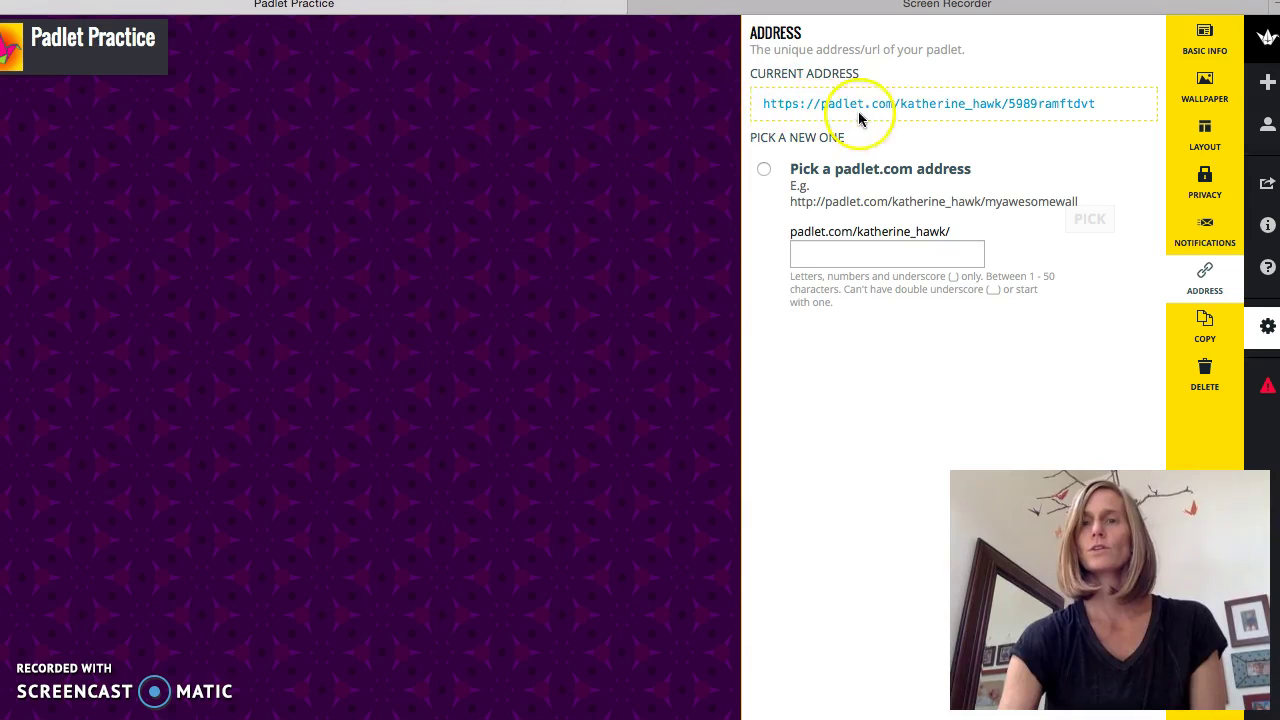
{"action": "left_click", "coordinate": [900, 115]}
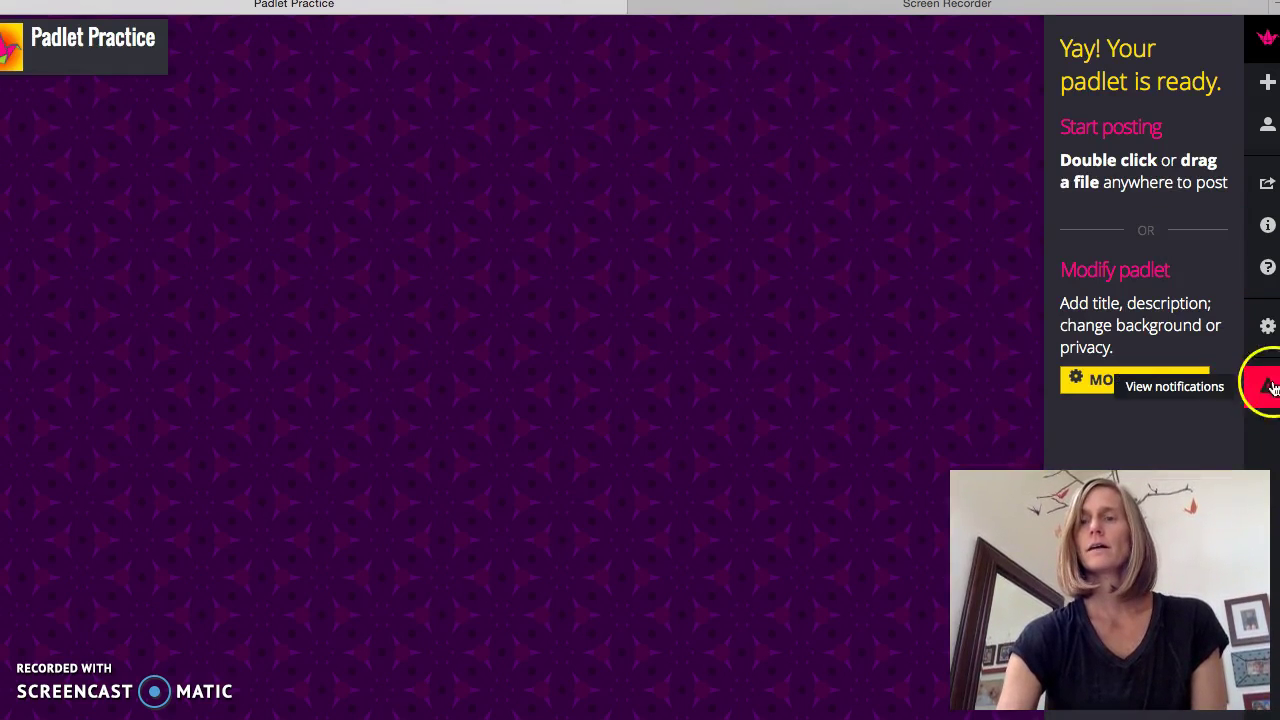
{"action": "left_click", "coordinate": [1125, 386]}
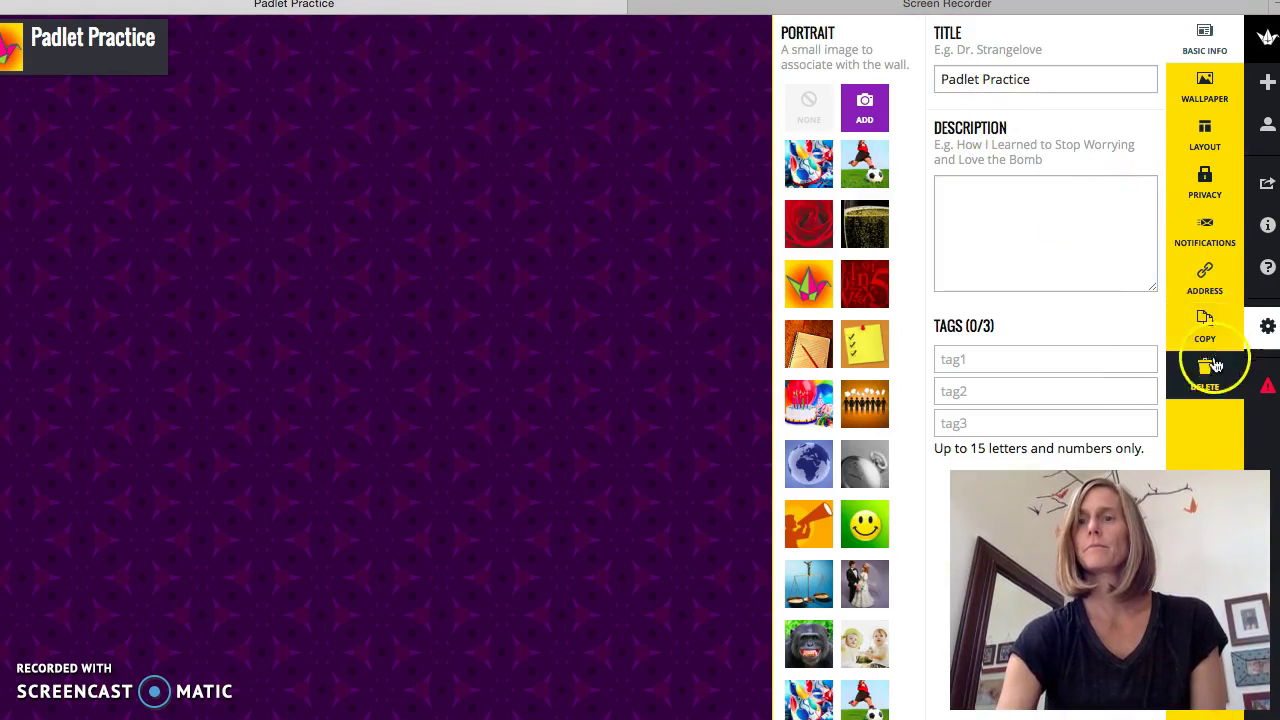
{"action": "left_click", "coordinate": [1204, 282]}
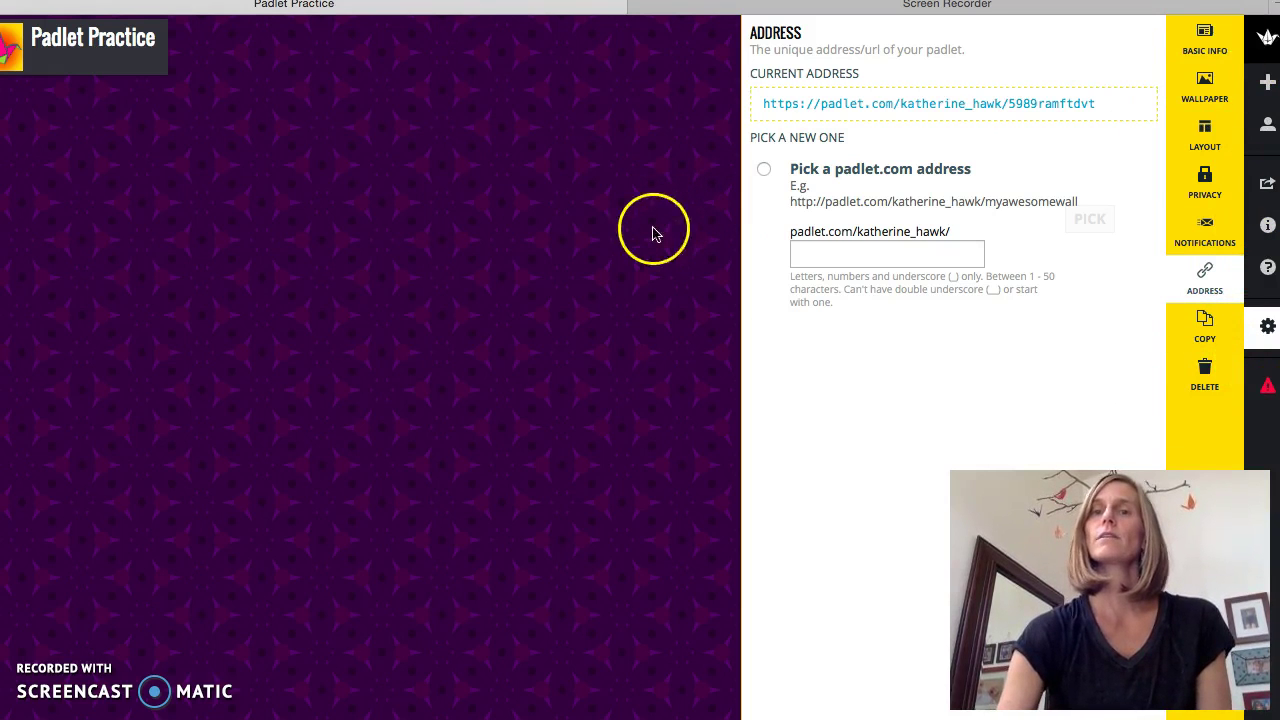
{"action": "left_click", "coordinate": [617, 238]}
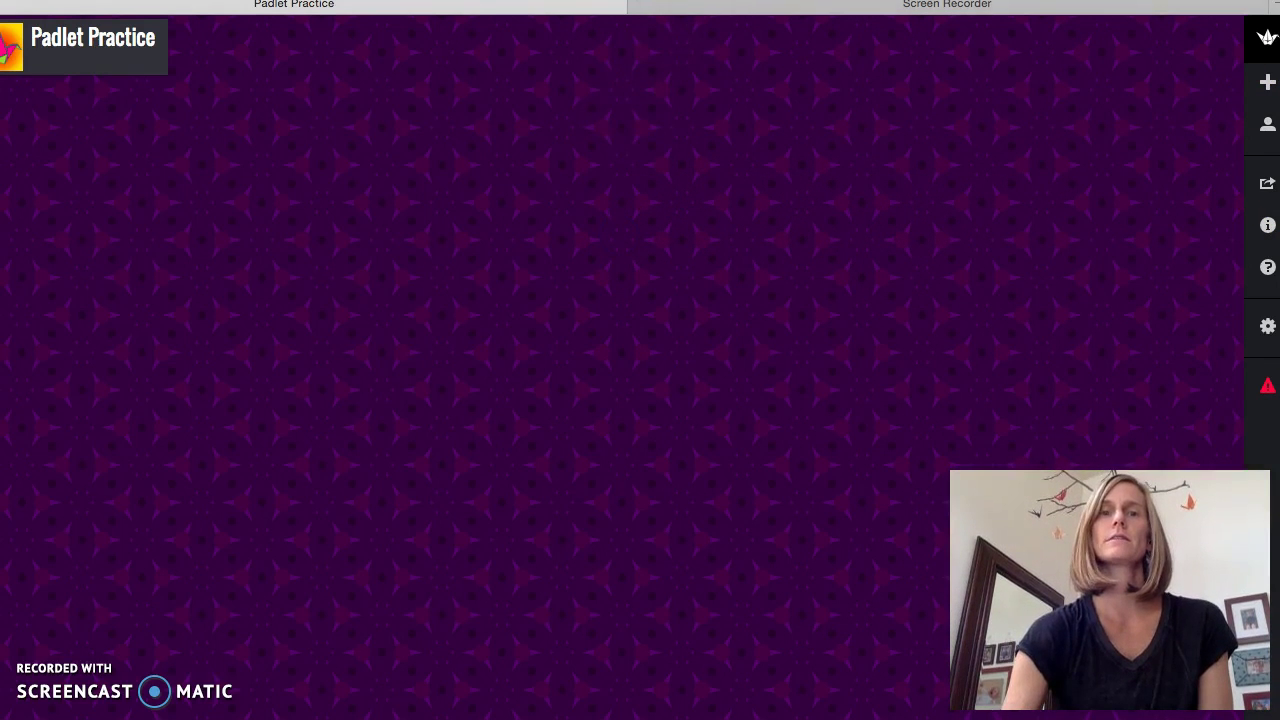
- Copy the padlet's web address from the Safari address bar
{"action": "key", "text": "super+l"}
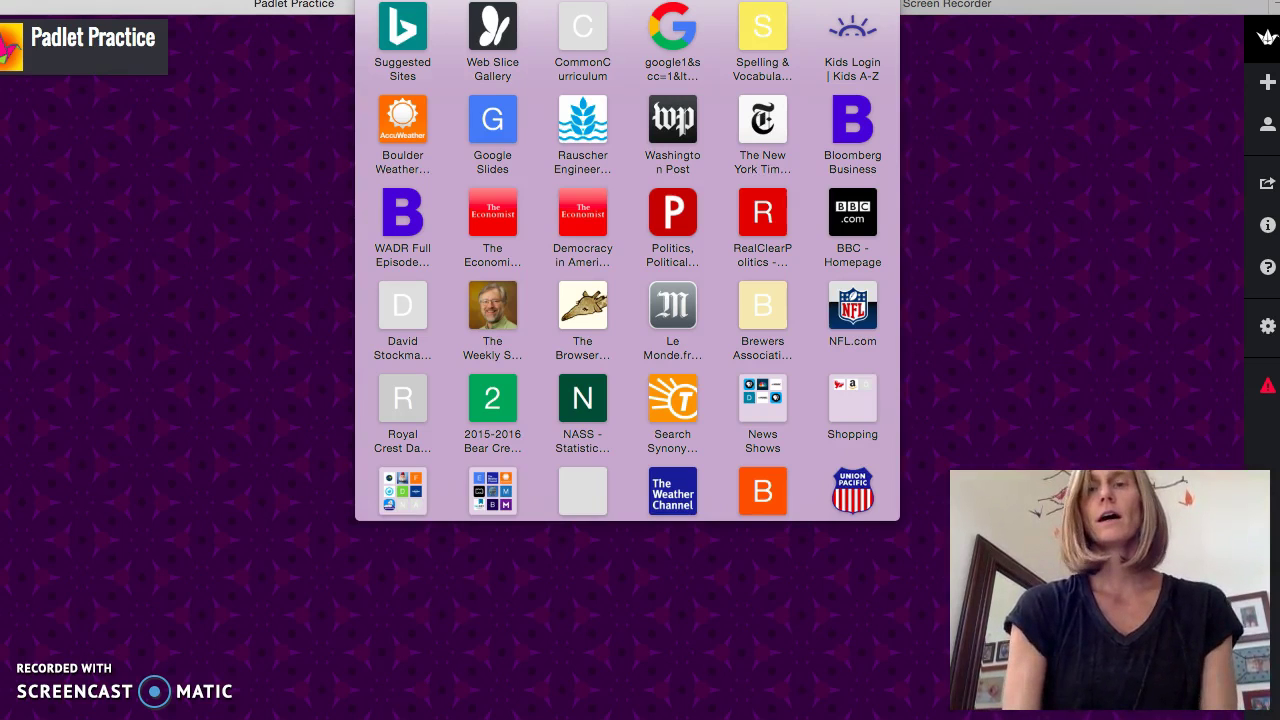
{"action": "right_click", "coordinate": [694, 2]}
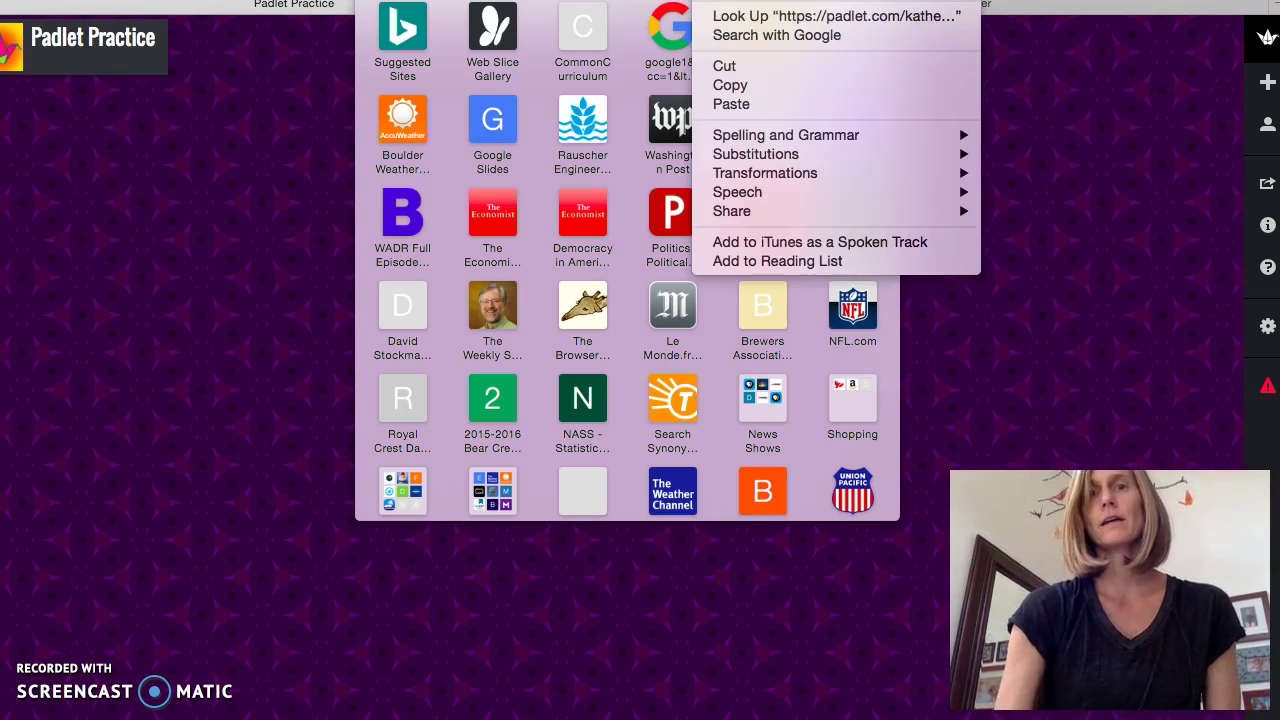
{"action": "left_click", "coordinate": [731, 85]}
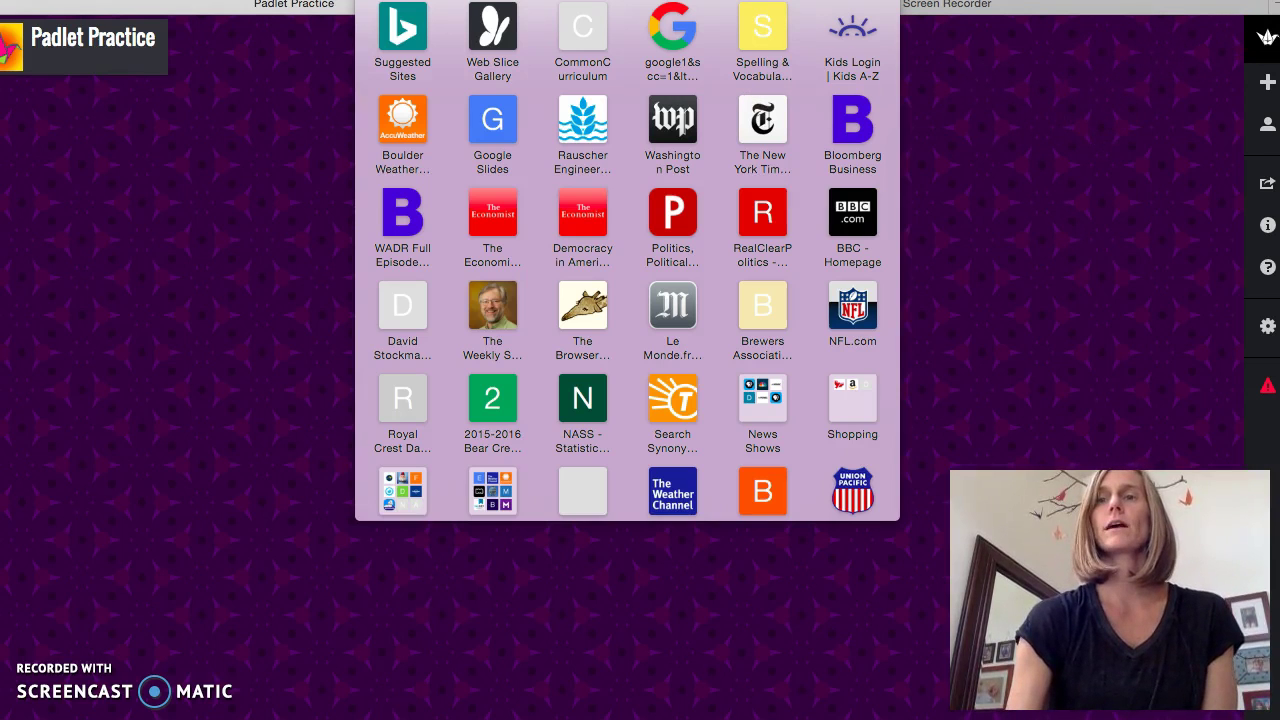
- Search Google for 'schoology.bvsd' in a new tab
{"action": "left_click", "coordinate": [1272, 8]}
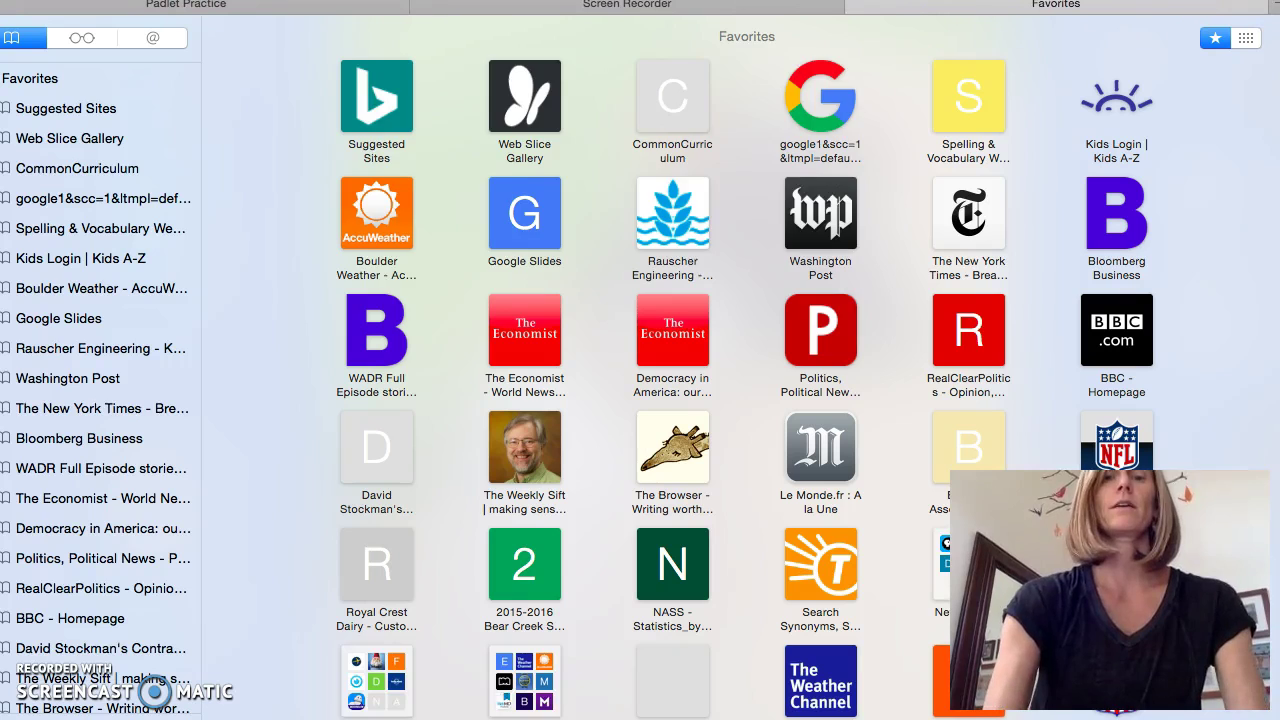
{"action": "type", "text": "s"}
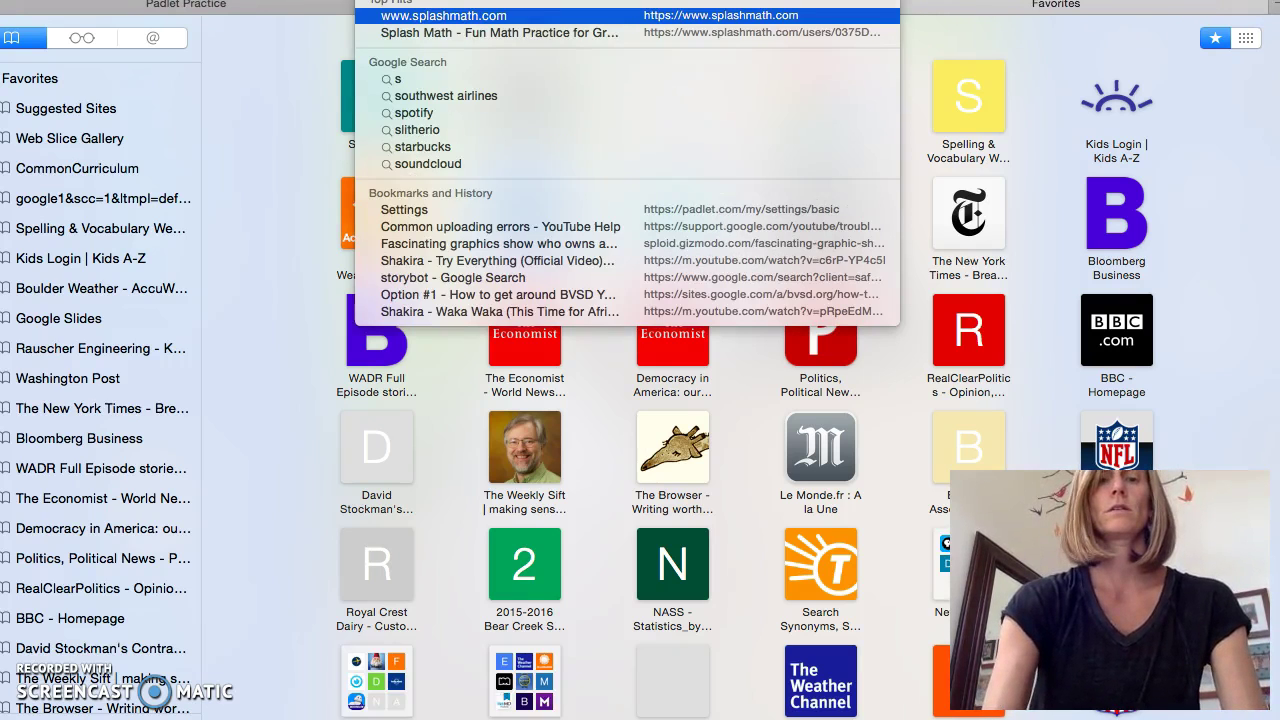
{"action": "type", "text": "choolo"}
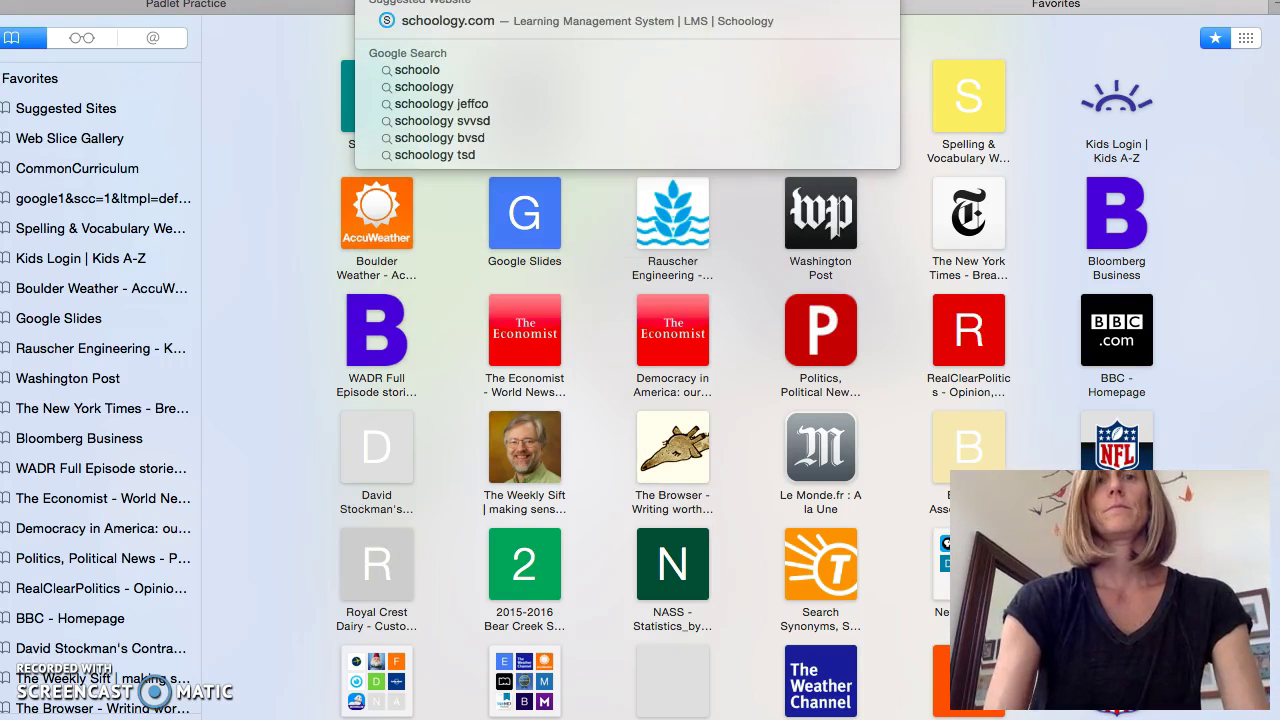
{"action": "type", "text": "gy.bvsd"}
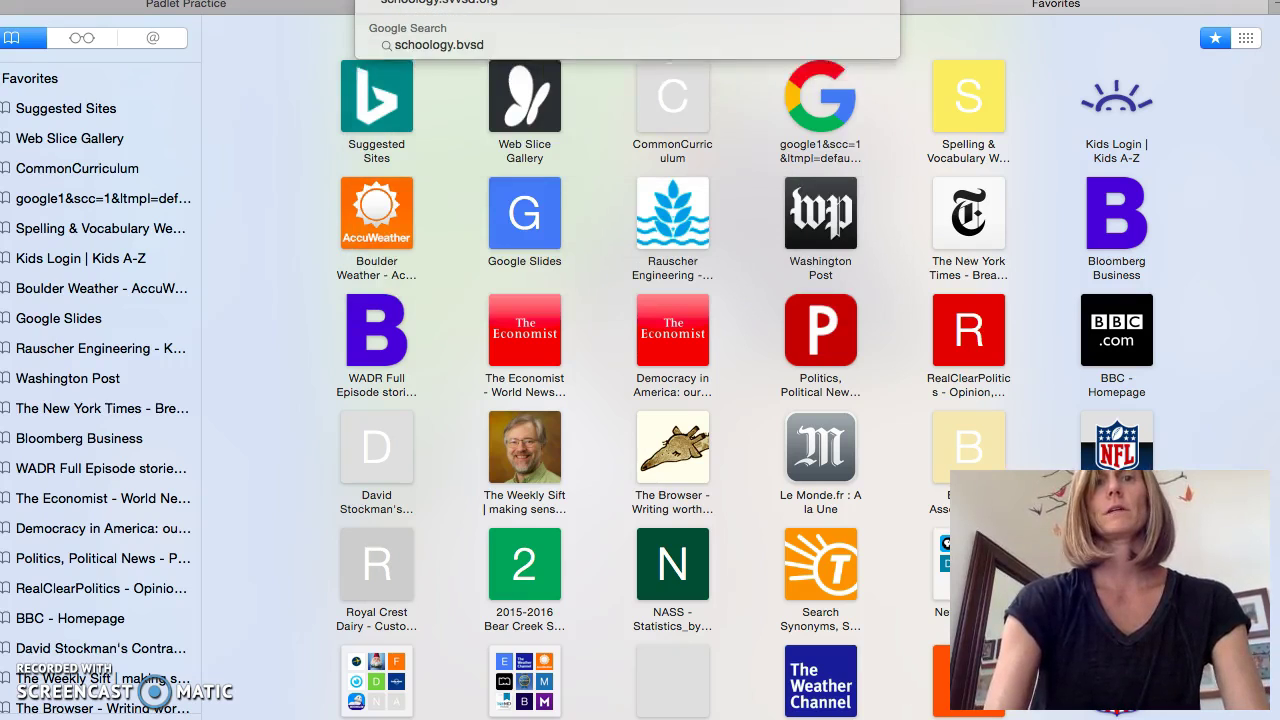
{"action": "type", "text": ".or"}
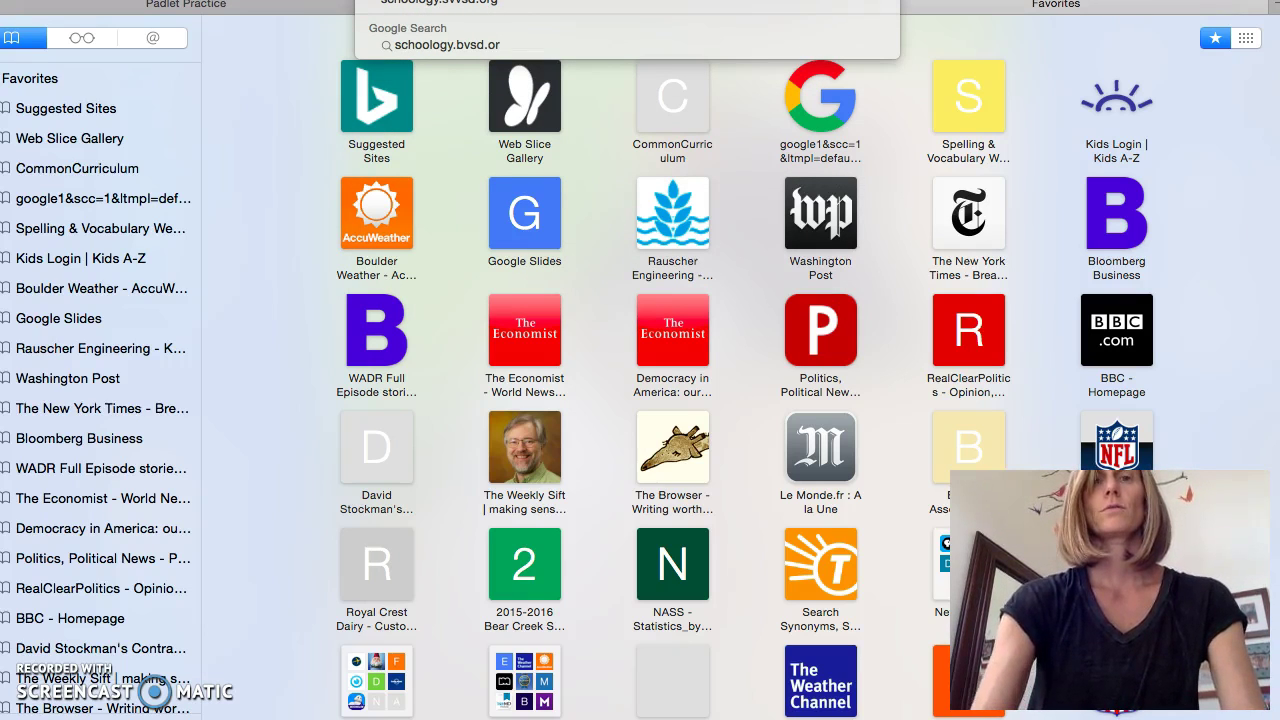
{"action": "key", "text": "BackSpace"}
{"action": "key", "text": "BackSpace"}
{"action": "key", "text": "Escape"}
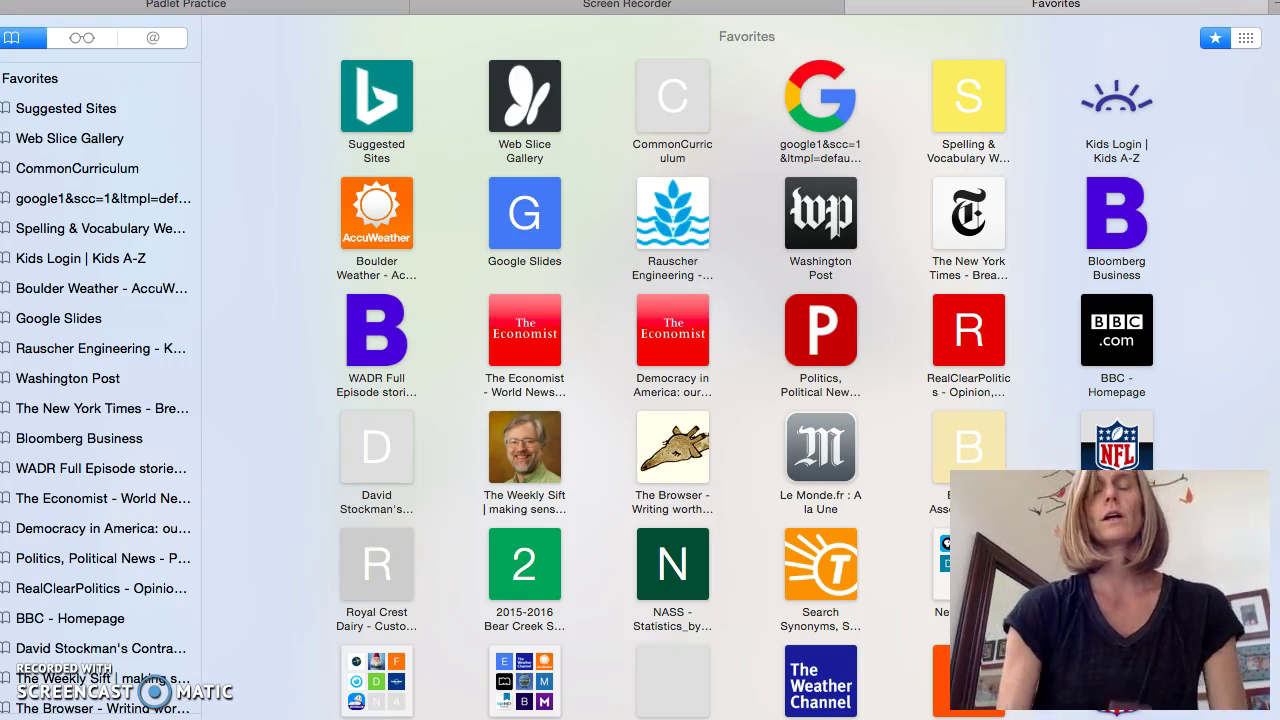
{"action": "key", "text": "Return"}
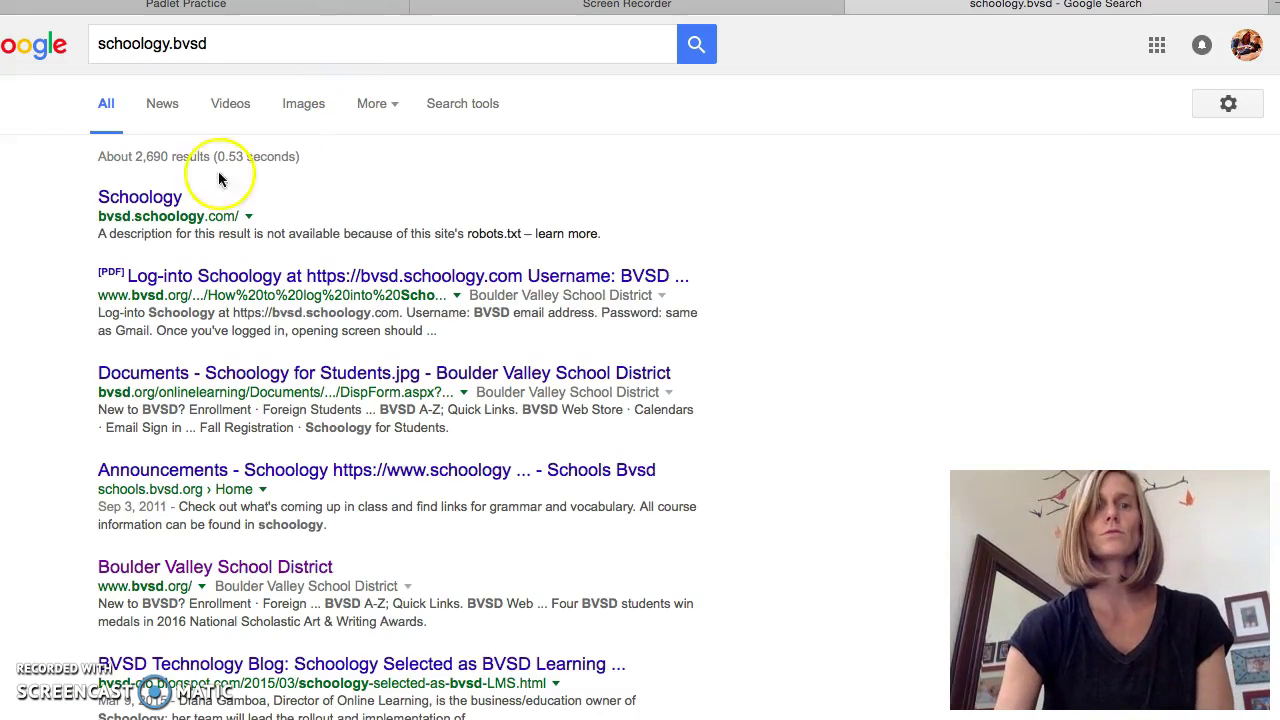
- Open Schoology and go to Section 1 of the archived 2015-2016 course
{"action": "left_click", "coordinate": [166, 195]}
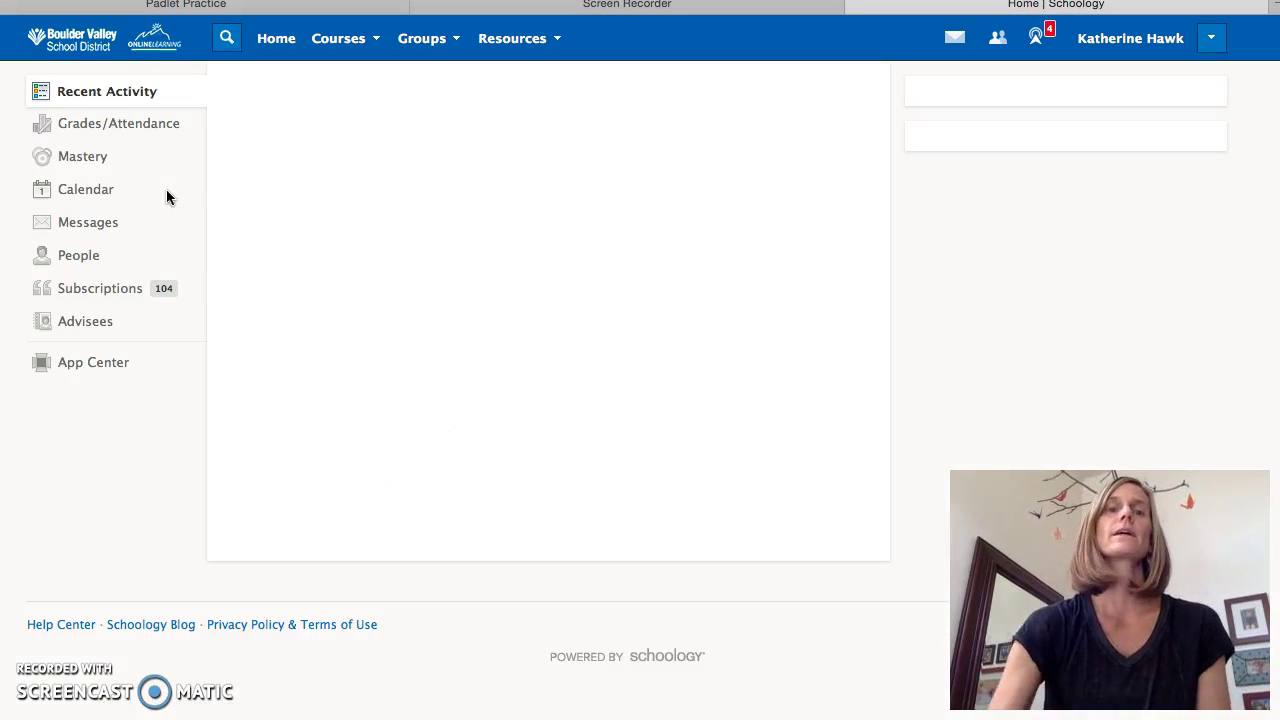
{"action": "left_click", "coordinate": [336, 44]}
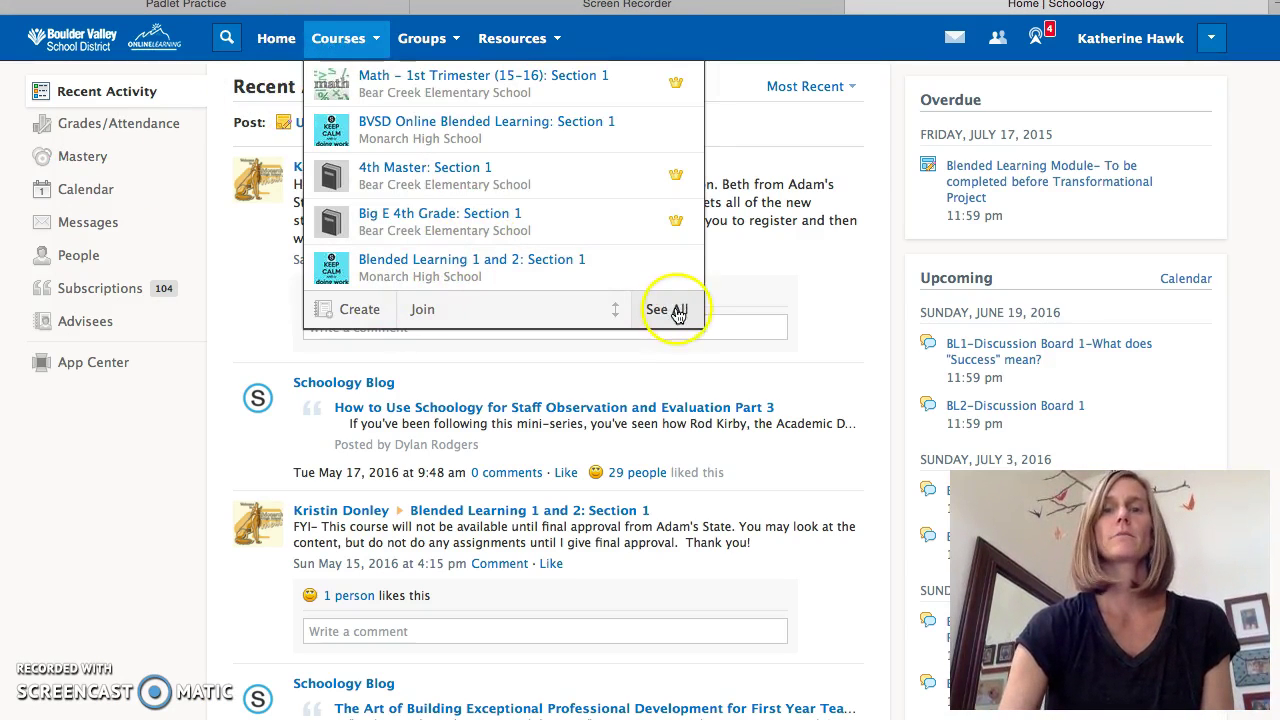
{"action": "left_click", "coordinate": [676, 312]}
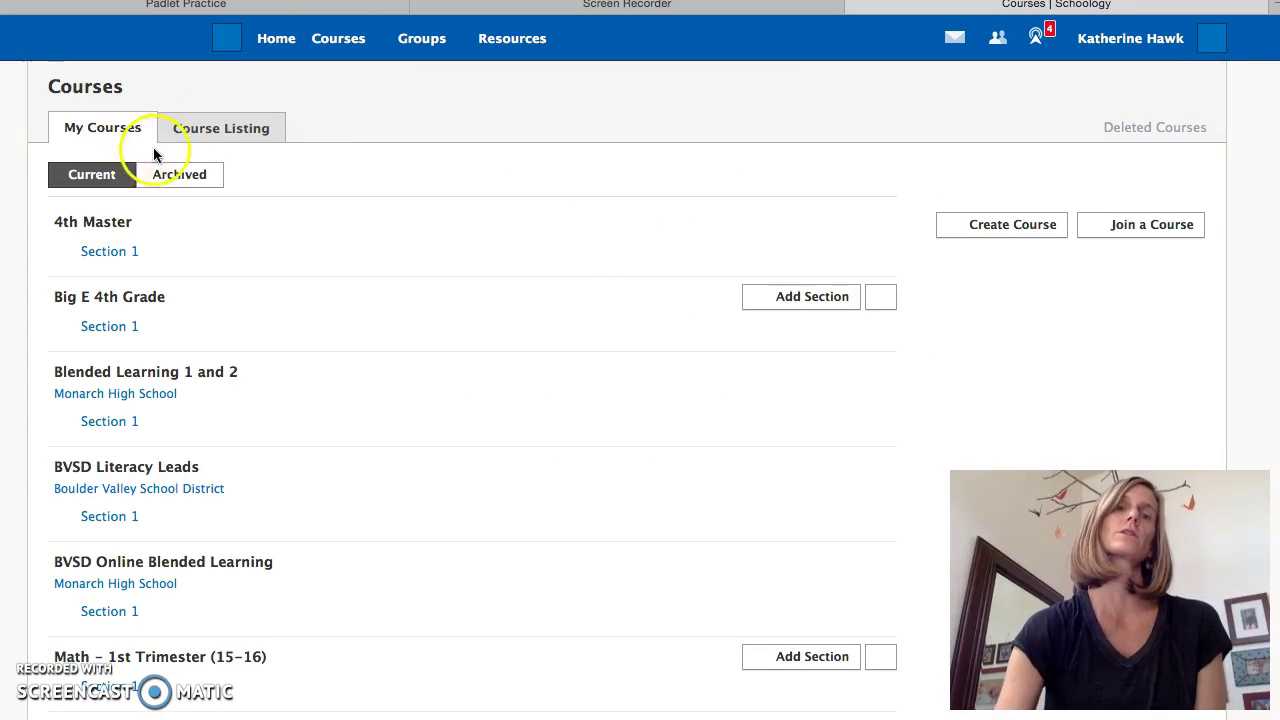
{"action": "left_click", "coordinate": [182, 172]}
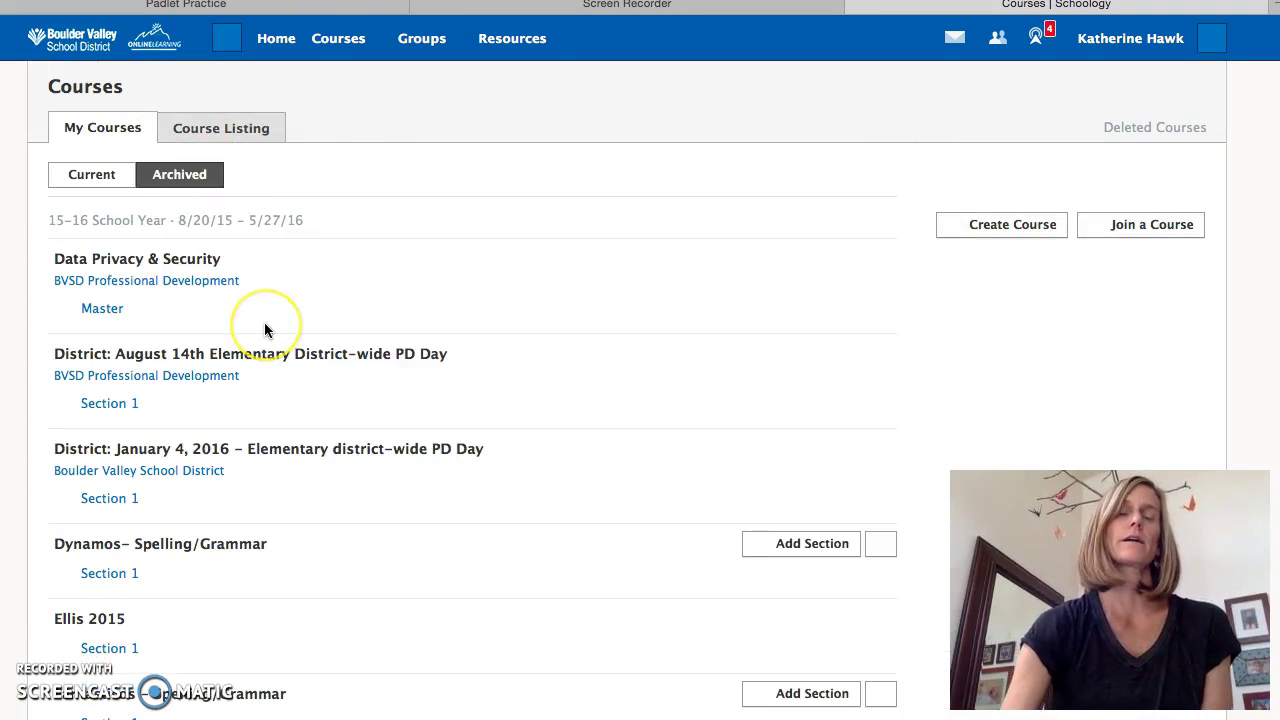
{"action": "scroll", "coordinate": [266, 331], "scroll_direction": "down", "scroll_amount": 5}
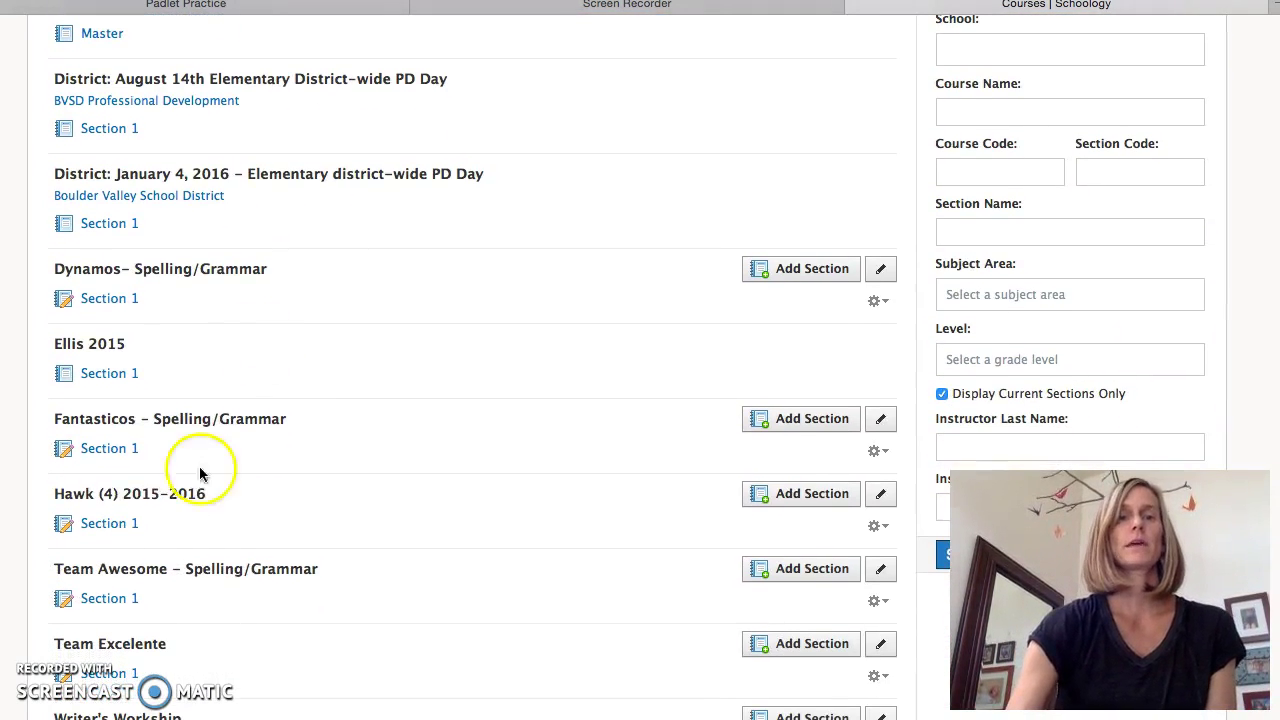
{"action": "left_click", "coordinate": [101, 526]}
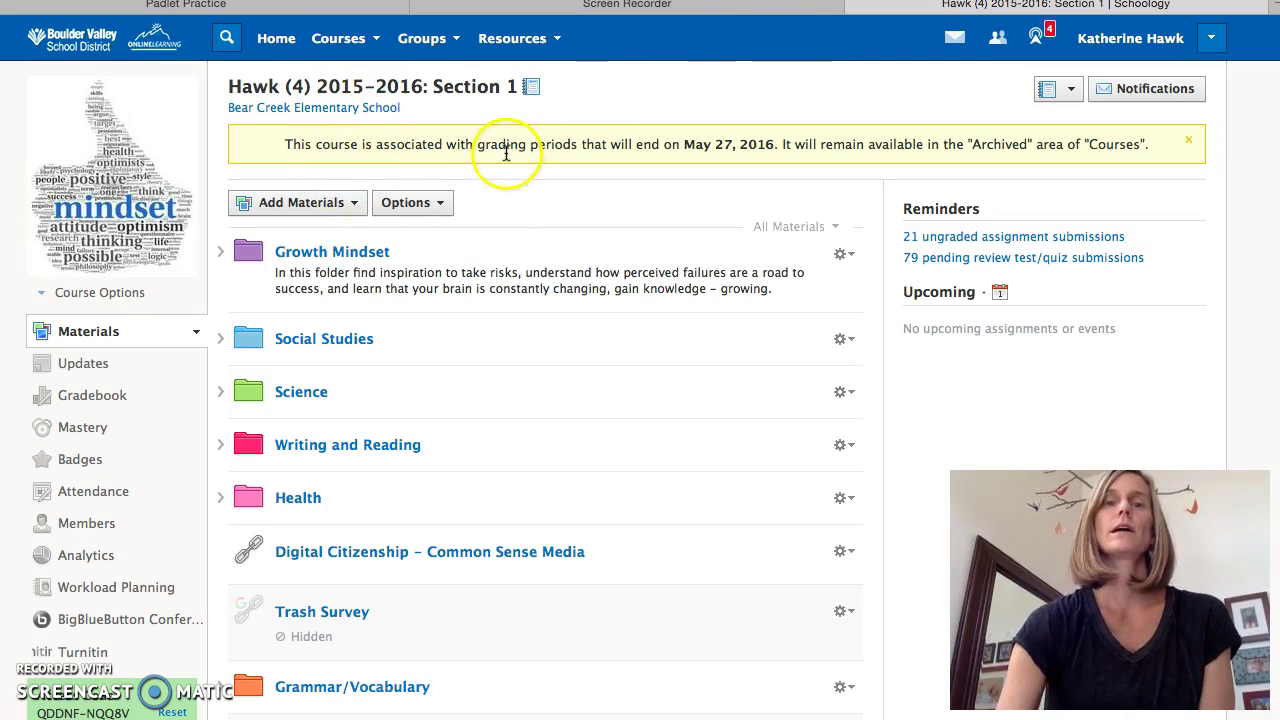
- Start a new web link in the course materials and paste the padlet's address as its URL
{"action": "left_click", "coordinate": [360, 200]}
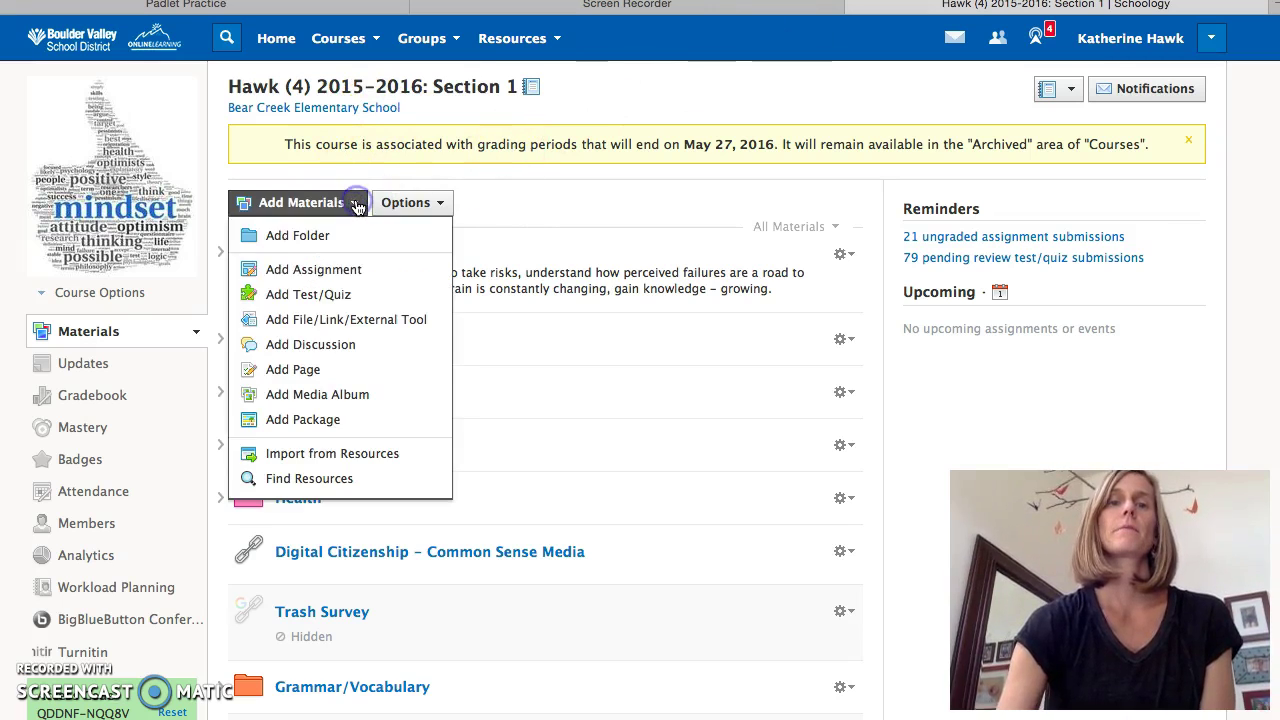
{"action": "left_click", "coordinate": [350, 316]}
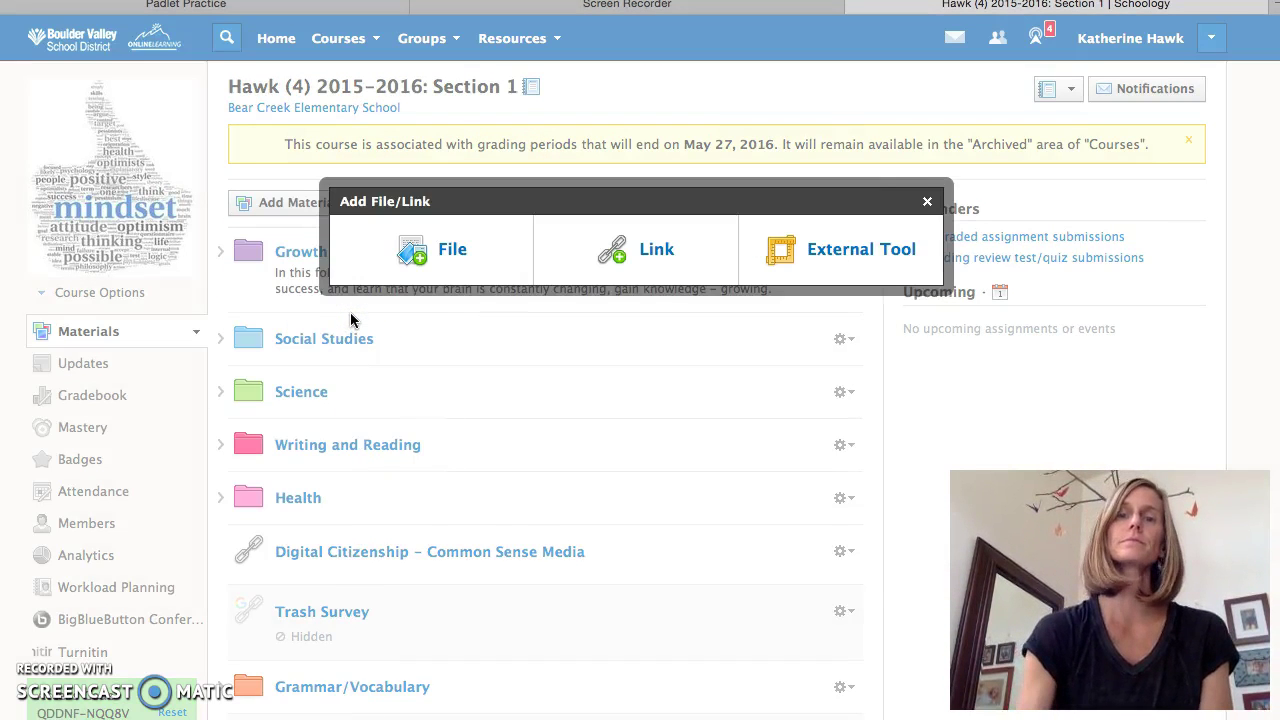
{"action": "left_click", "coordinate": [640, 249]}
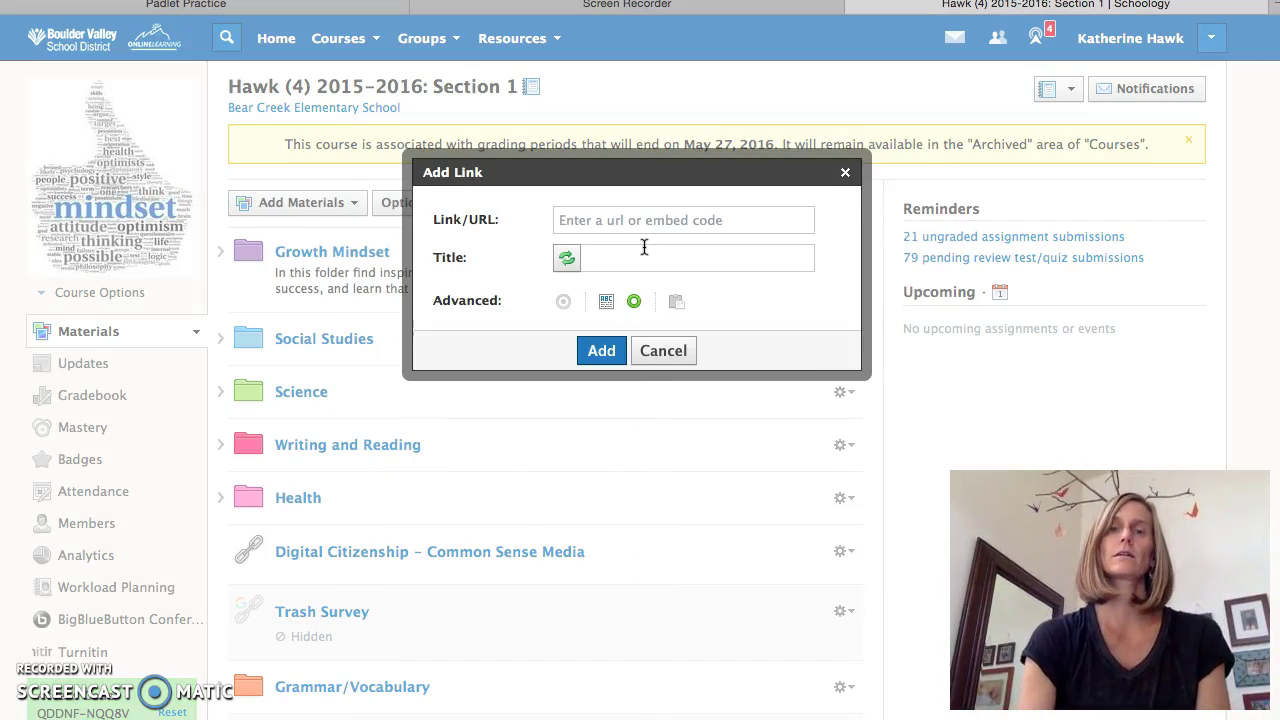
{"action": "left_click", "coordinate": [643, 218]}
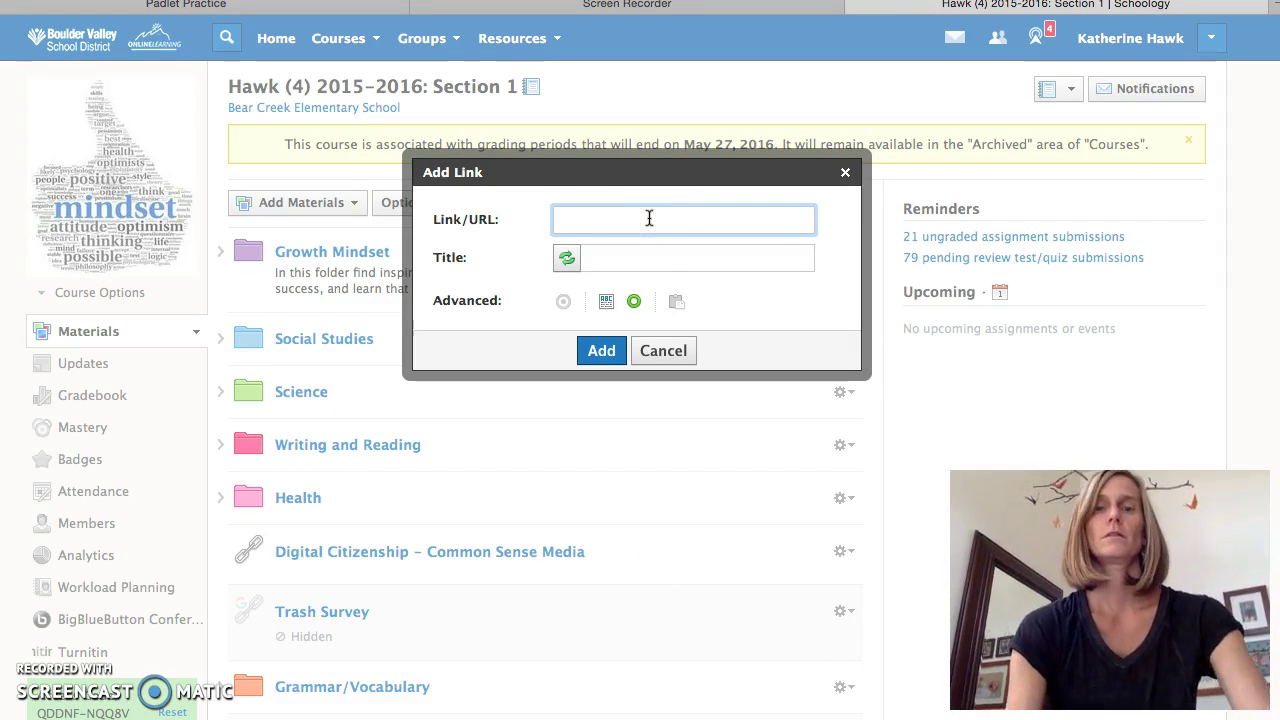
{"action": "left_click", "coordinate": [640, 257]}
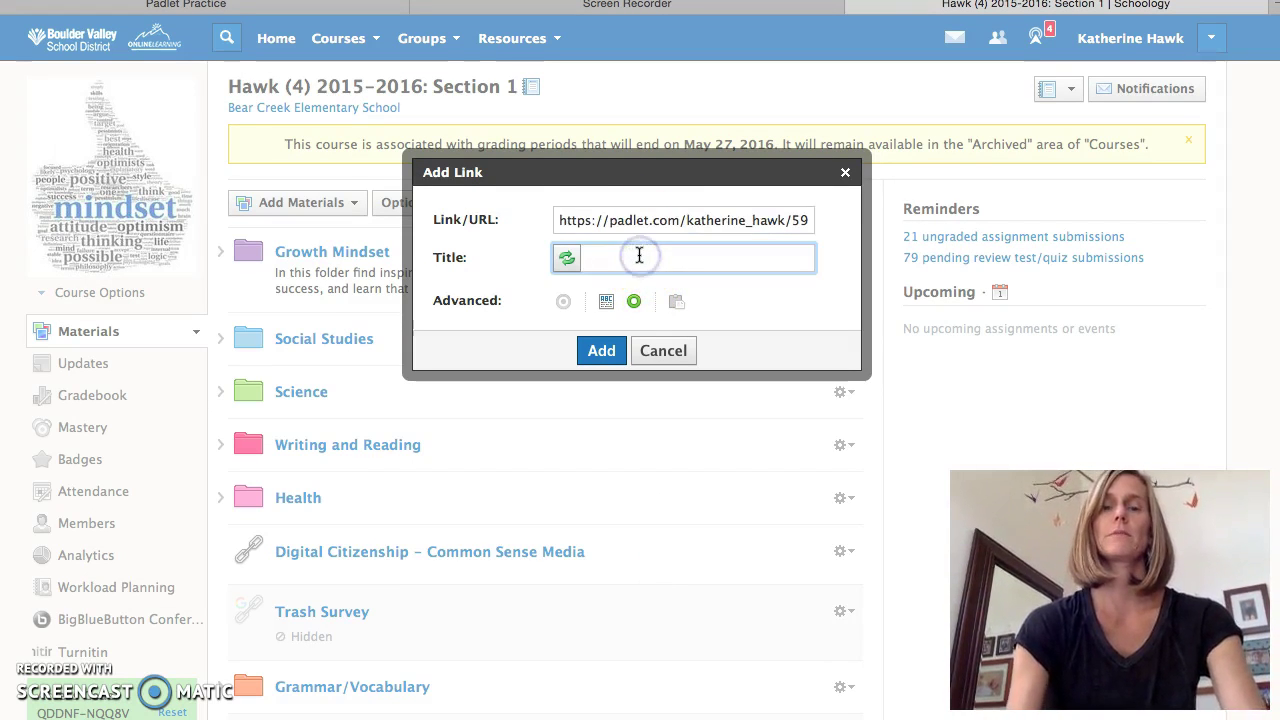
{"action": "triple_click", "coordinate": [646, 220]}
{"action": "key", "text": "super+c"}
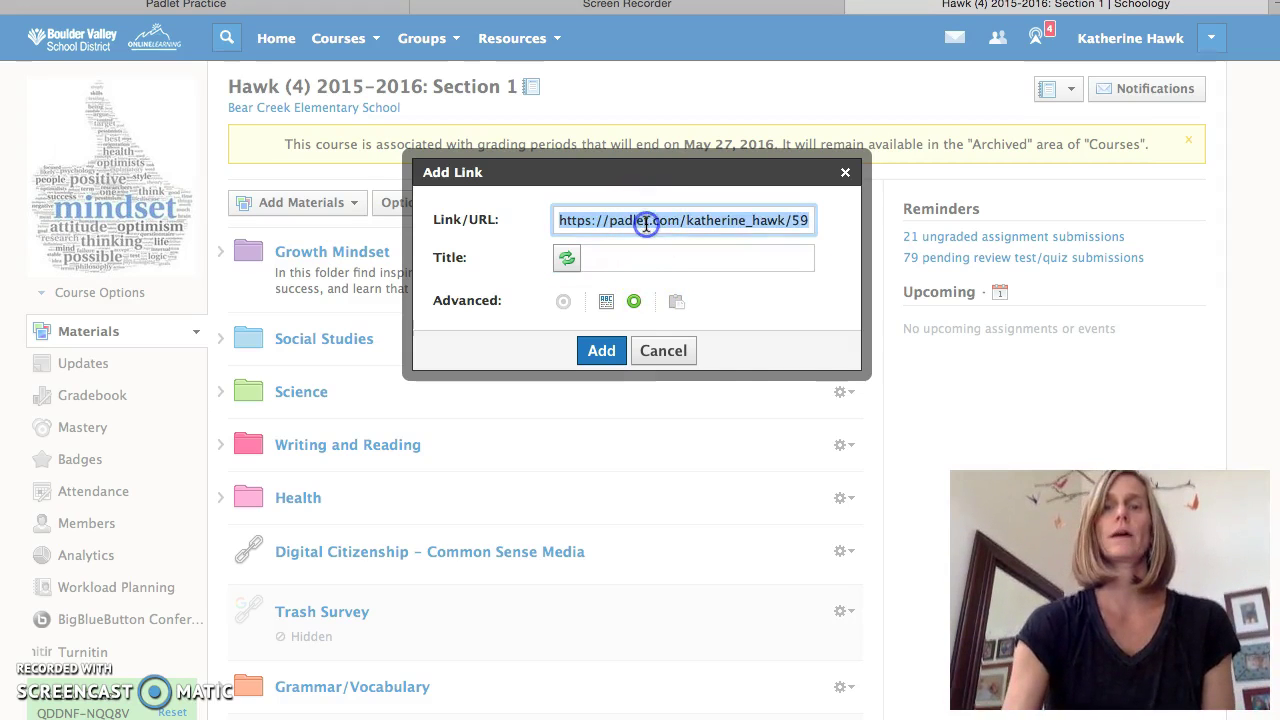
{"action": "right_click", "coordinate": [646, 228]}
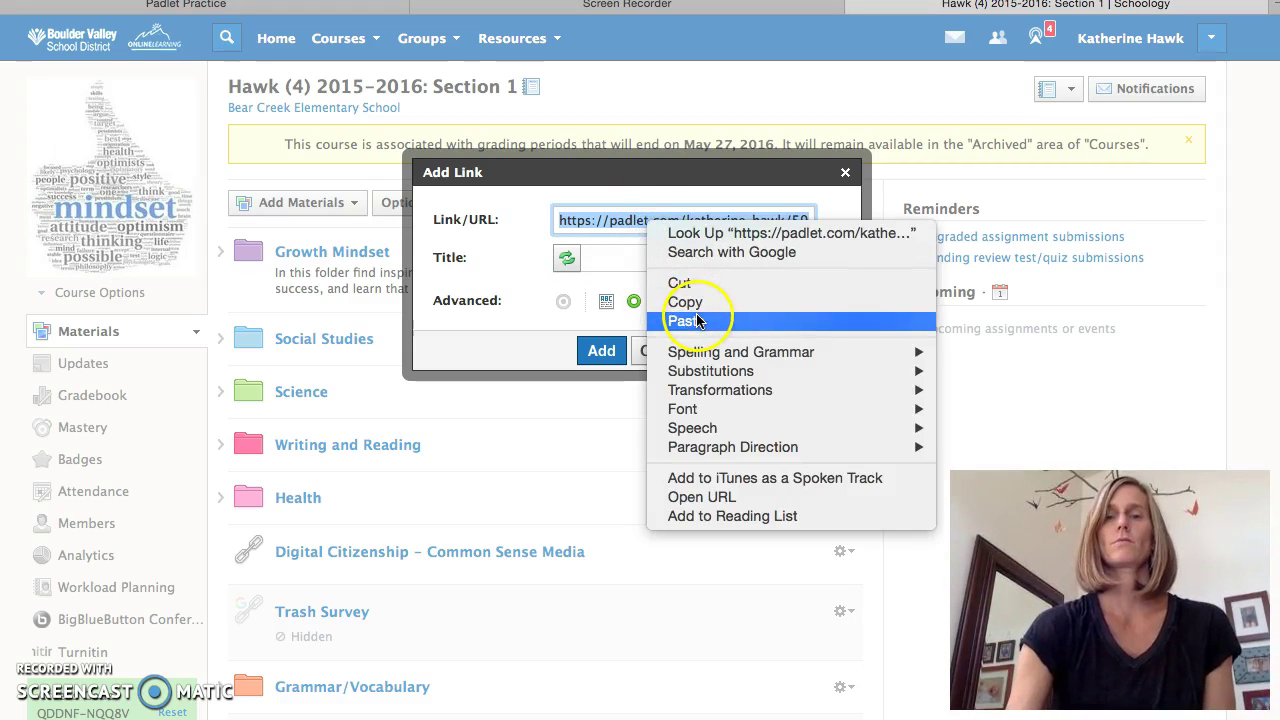
{"action": "left_click", "coordinate": [697, 321]}
- Title the link 'Padlet Practice' and add it to the materials list
{"action": "left_click", "coordinate": [640, 252]}
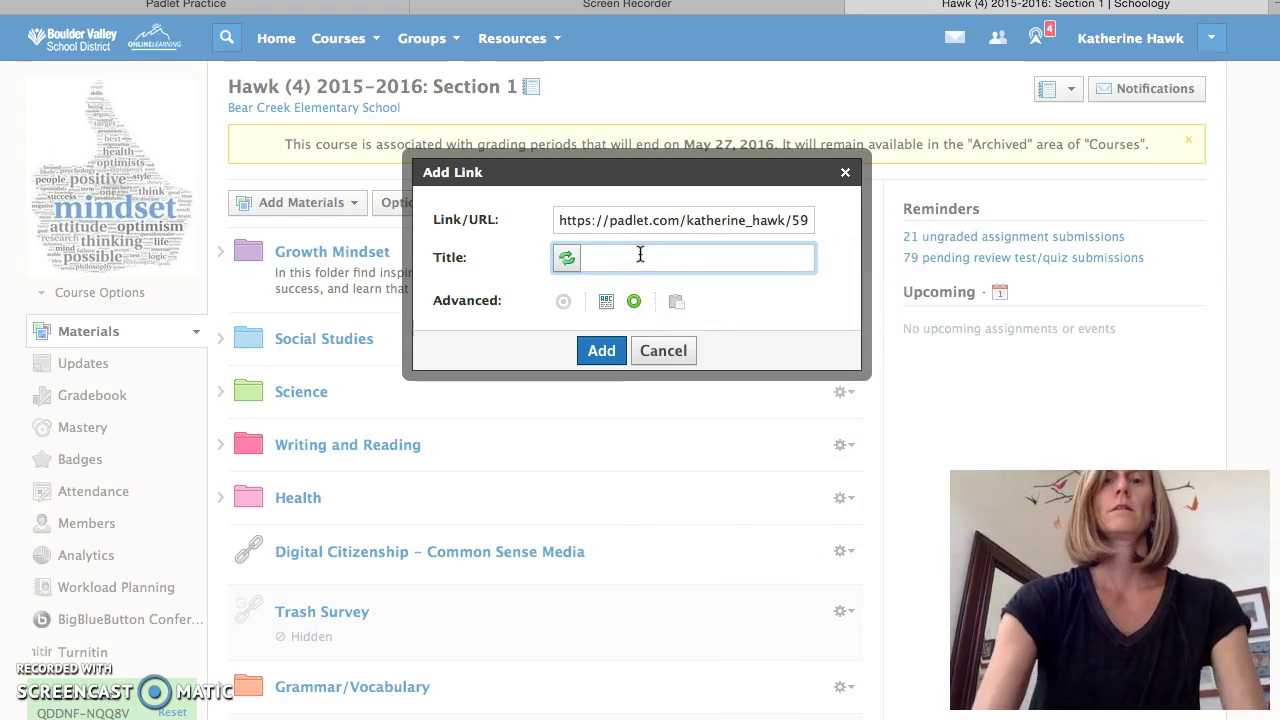
{"action": "type", "text": "Pra"}
{"action": "key", "text": "BackSpace"}
{"action": "key", "text": "BackSpace"}
{"action": "type", "text": "adlet Practice"}
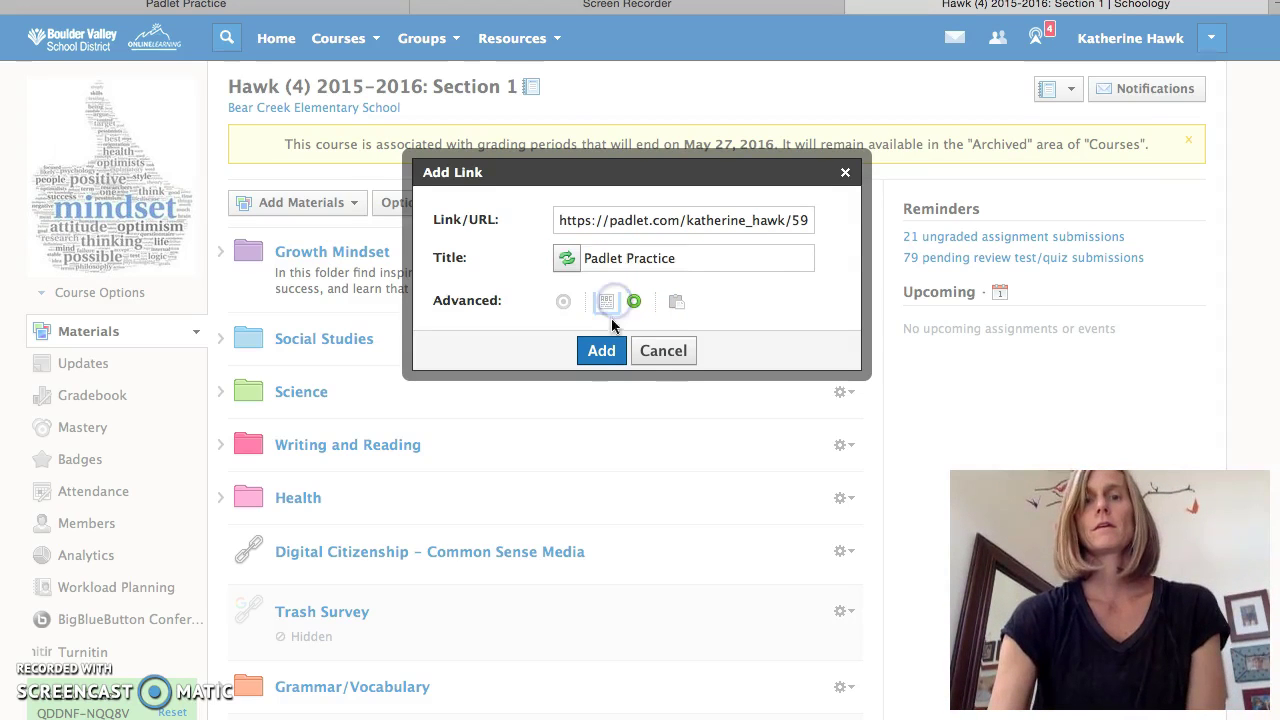
{"action": "left_click", "coordinate": [608, 356]}
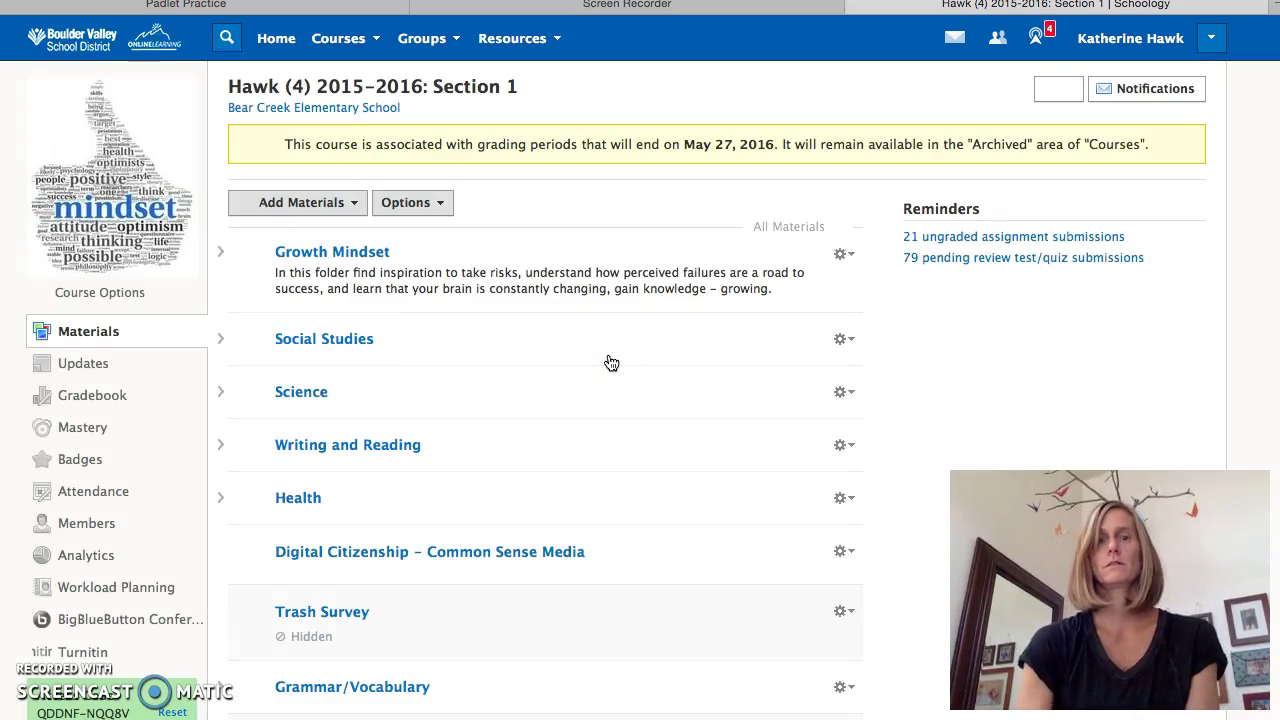
{"action": "scroll", "coordinate": [611, 362], "scroll_direction": "down", "scroll_amount": 10}
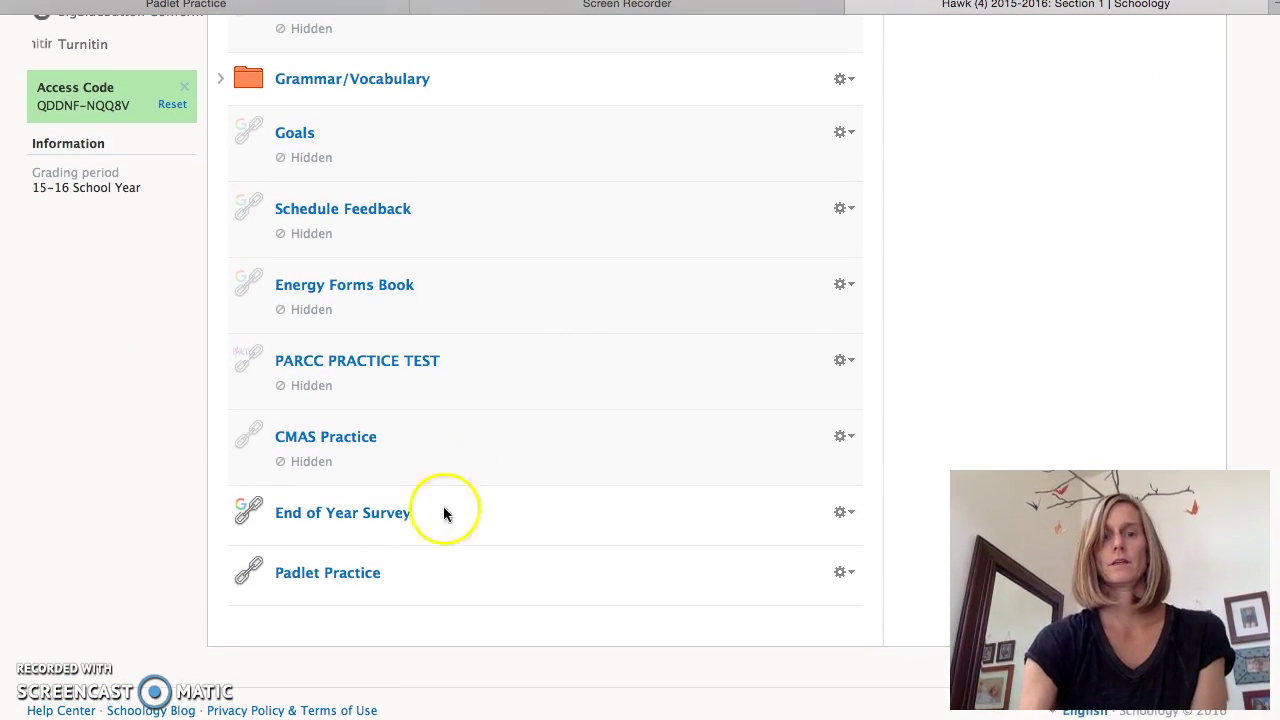
- Open the Padlet Practice board from the Schoology course link and start a blank post
{"action": "left_click", "coordinate": [345, 578]}
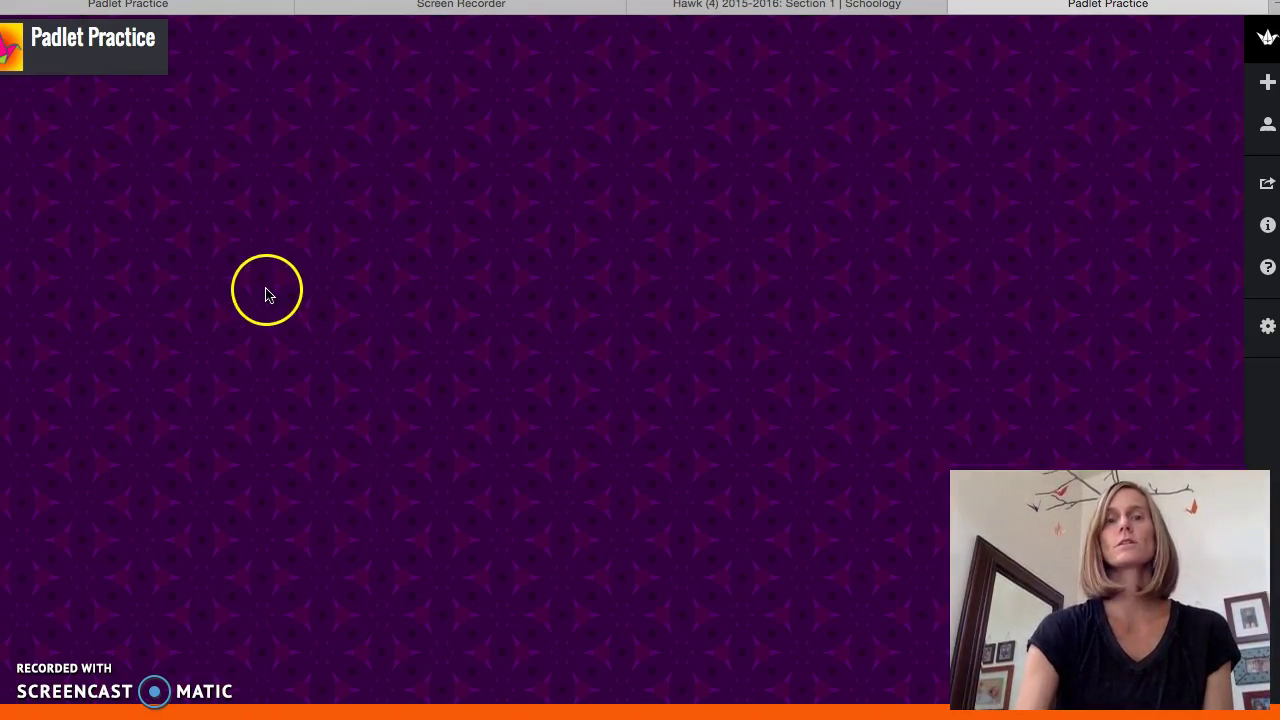
{"action": "double_click", "coordinate": [221, 200]}
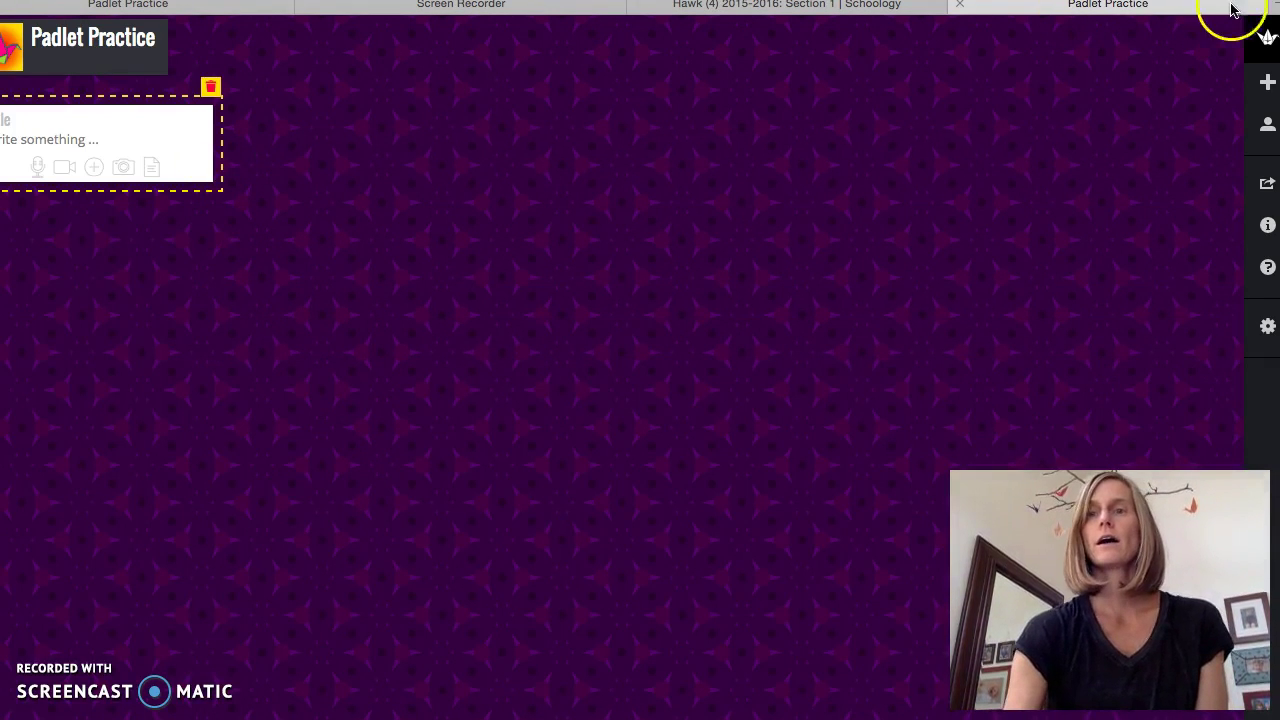
- Search 'google classroom' in a new tab and open the Bear Creek Teachers class
{"action": "left_click", "coordinate": [1275, 10]}
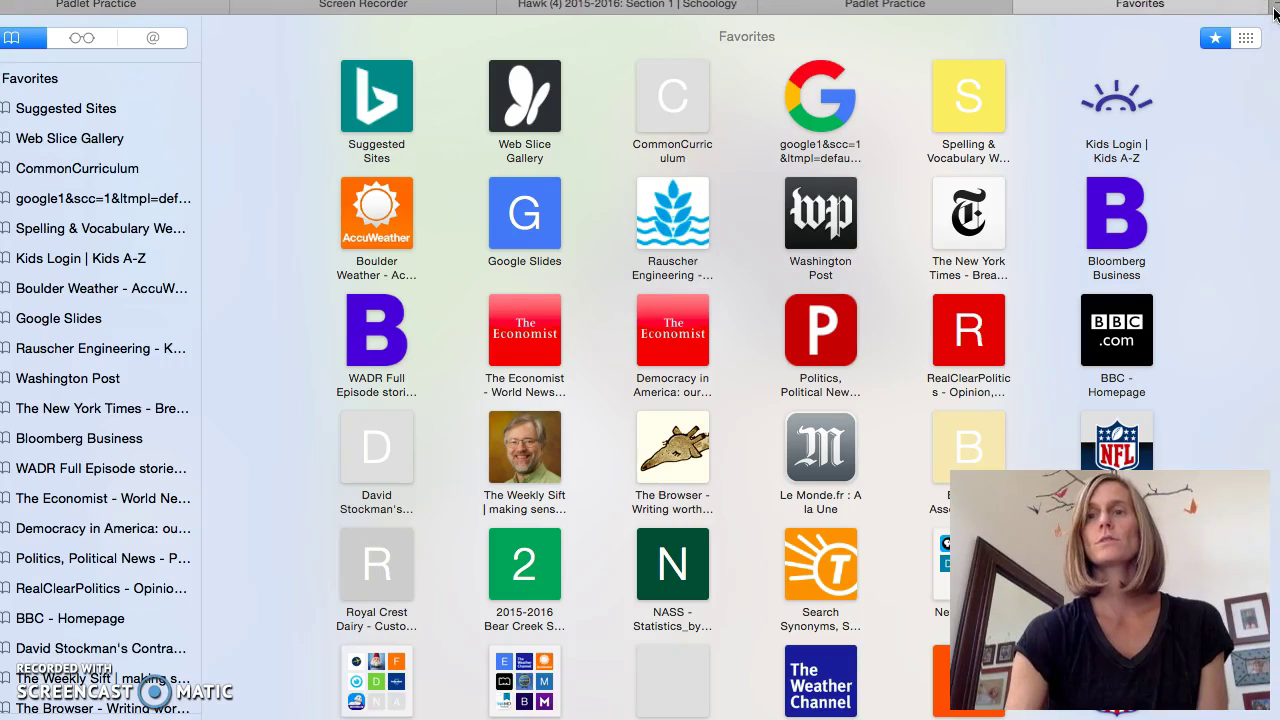
{"action": "type", "text": "google.c"}
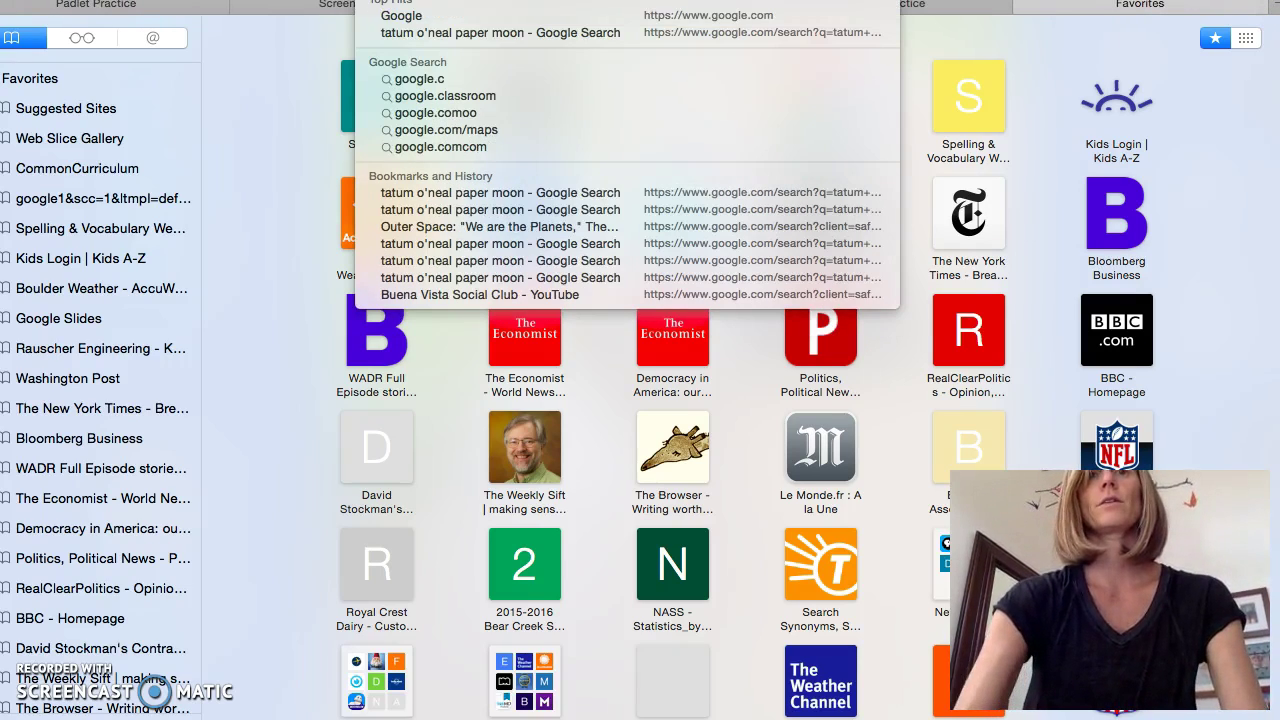
{"action": "key", "text": "BackSpace"}
{"action": "key", "text": "BackSpace"}
{"action": "type", "text": "classo"}
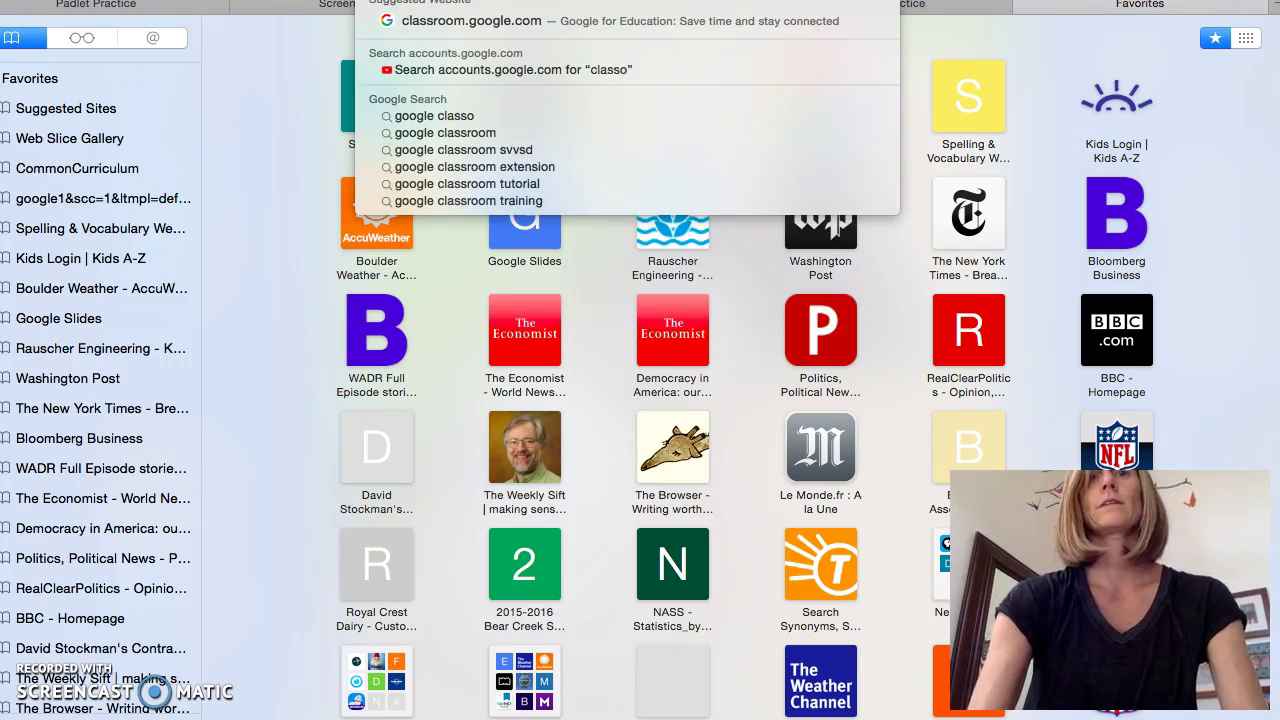
{"action": "key", "text": "BackSpace"}
{"action": "key", "text": "BackSpace"}
{"action": "type", "text": "sroom"}
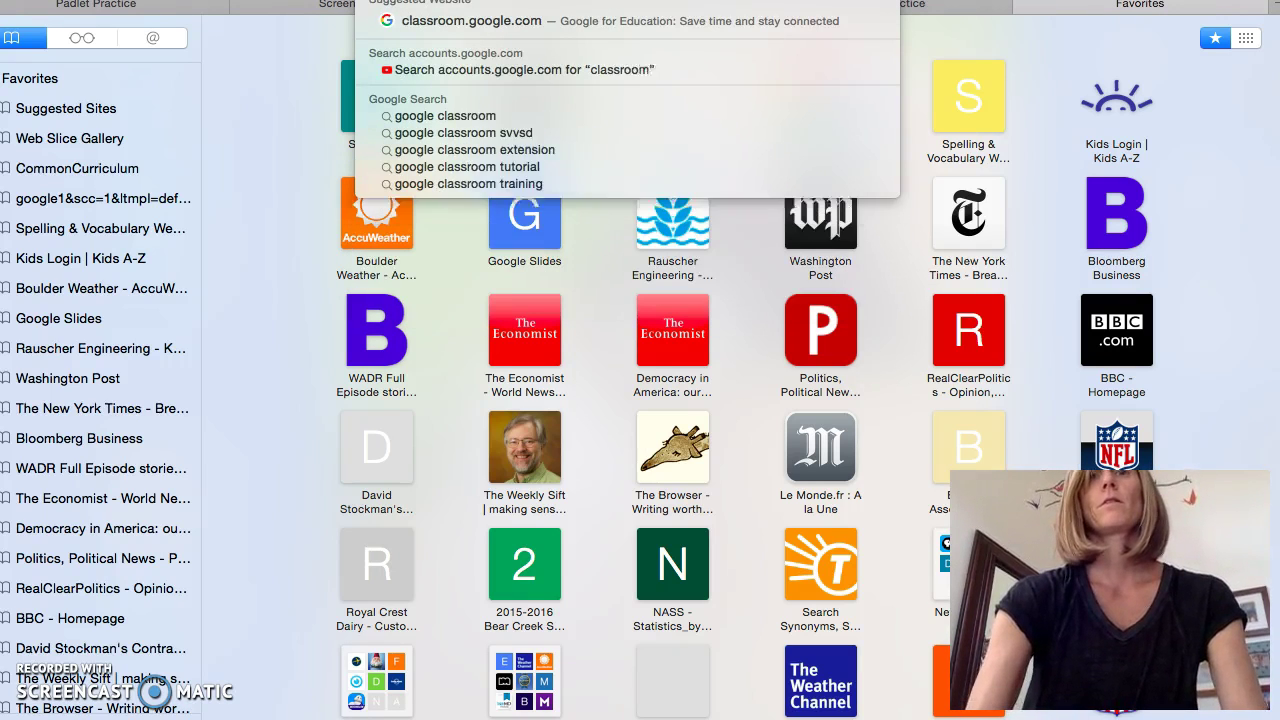
{"action": "key", "text": "Return"}
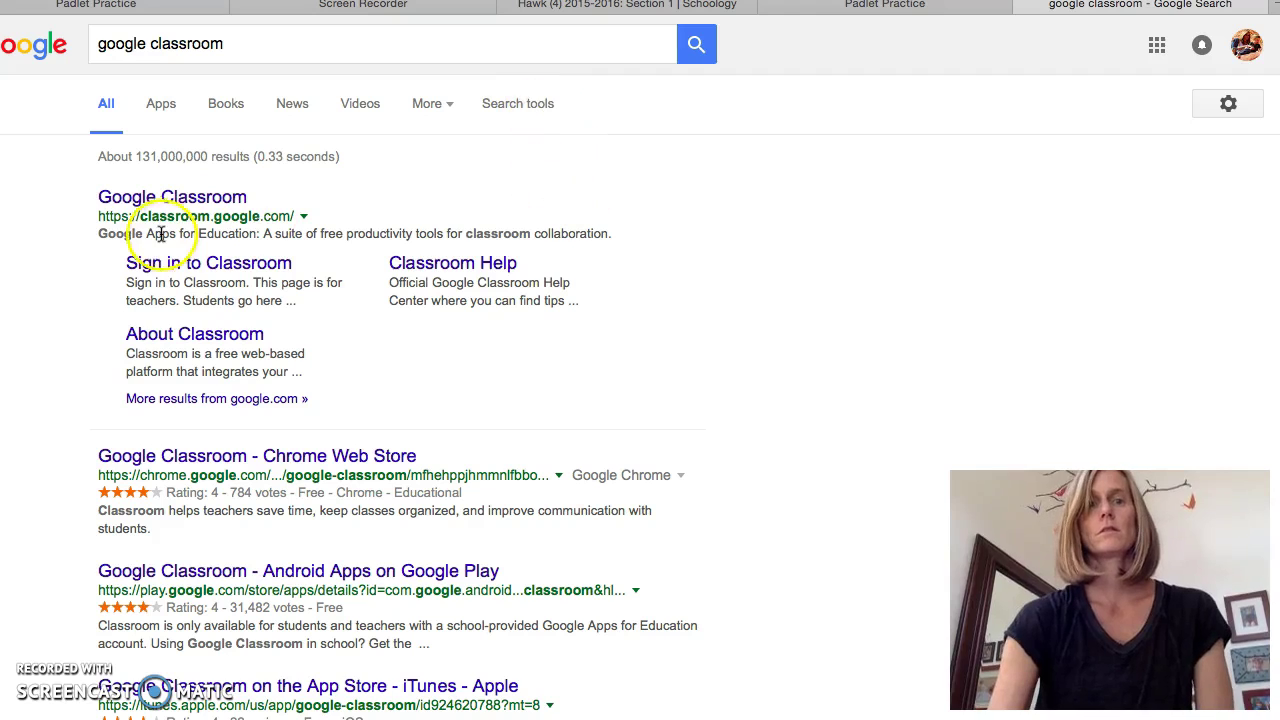
{"action": "left_click", "coordinate": [165, 197]}
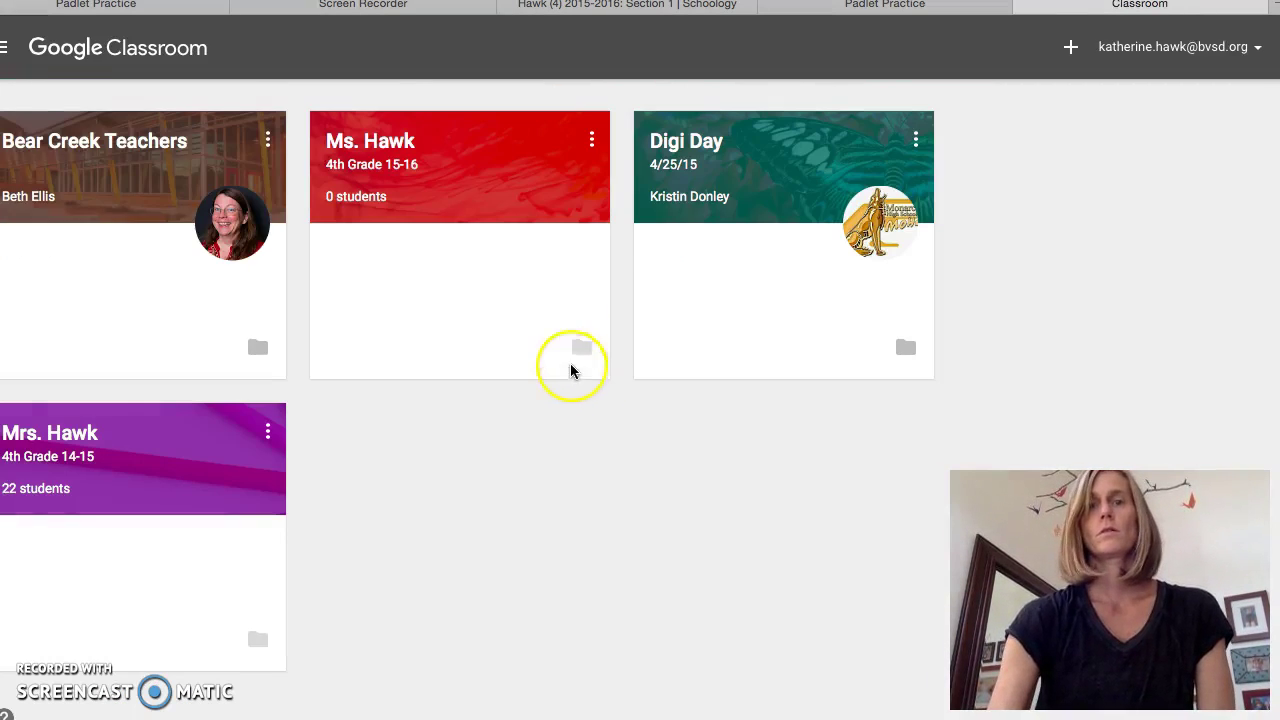
{"action": "left_click", "coordinate": [95, 140]}
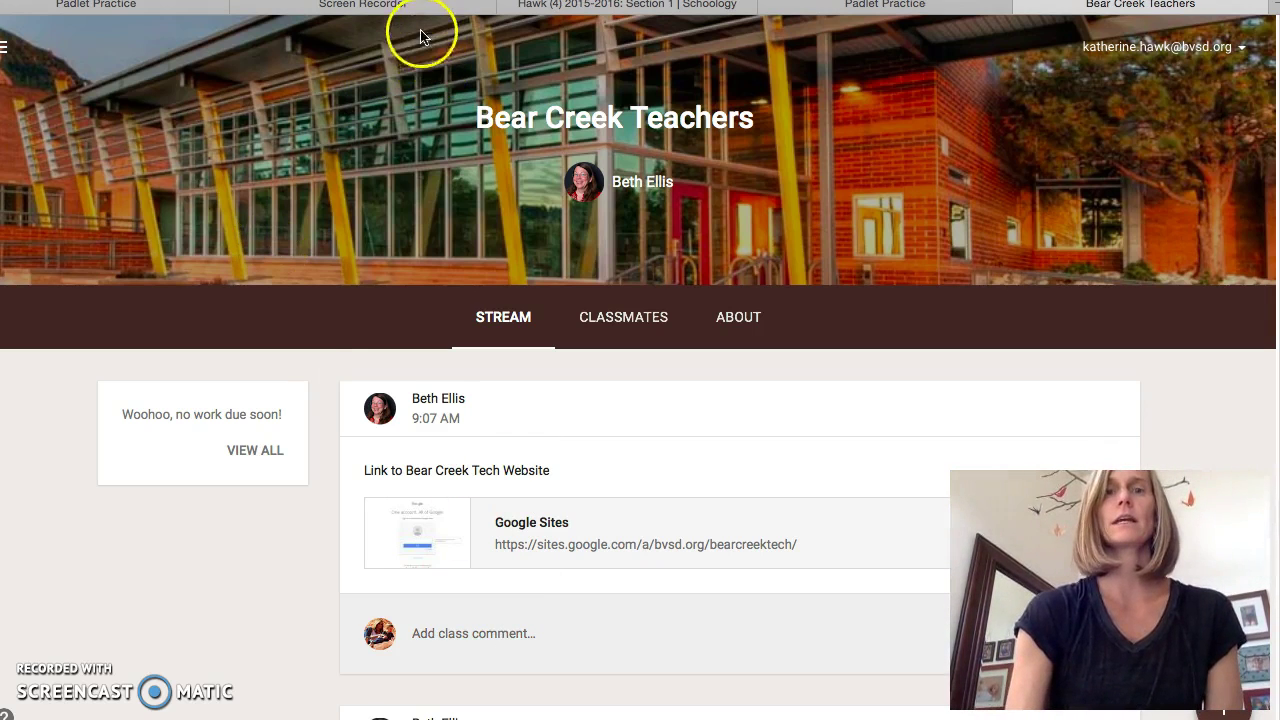
- Post 'best of luck on creating your first padlet!' on the Padlet Practice wall
{"action": "left_click", "coordinate": [172, 8]}
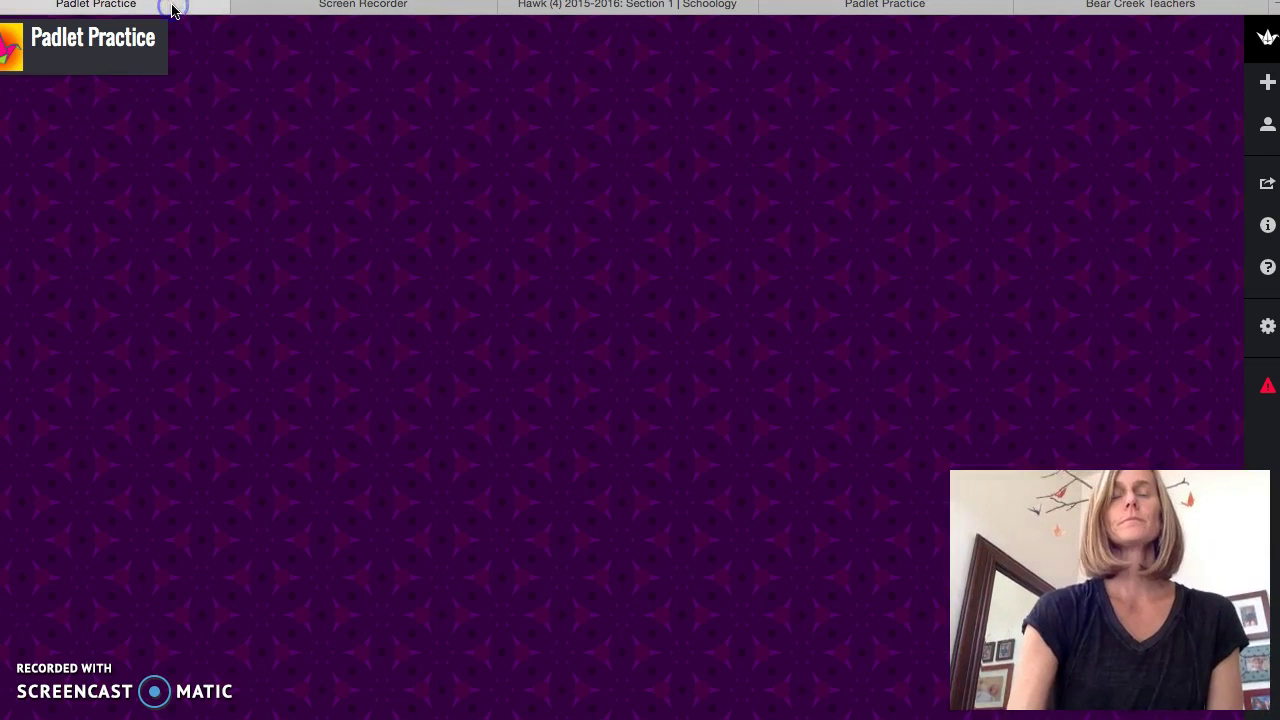
{"action": "double_click", "coordinate": [142, 140]}
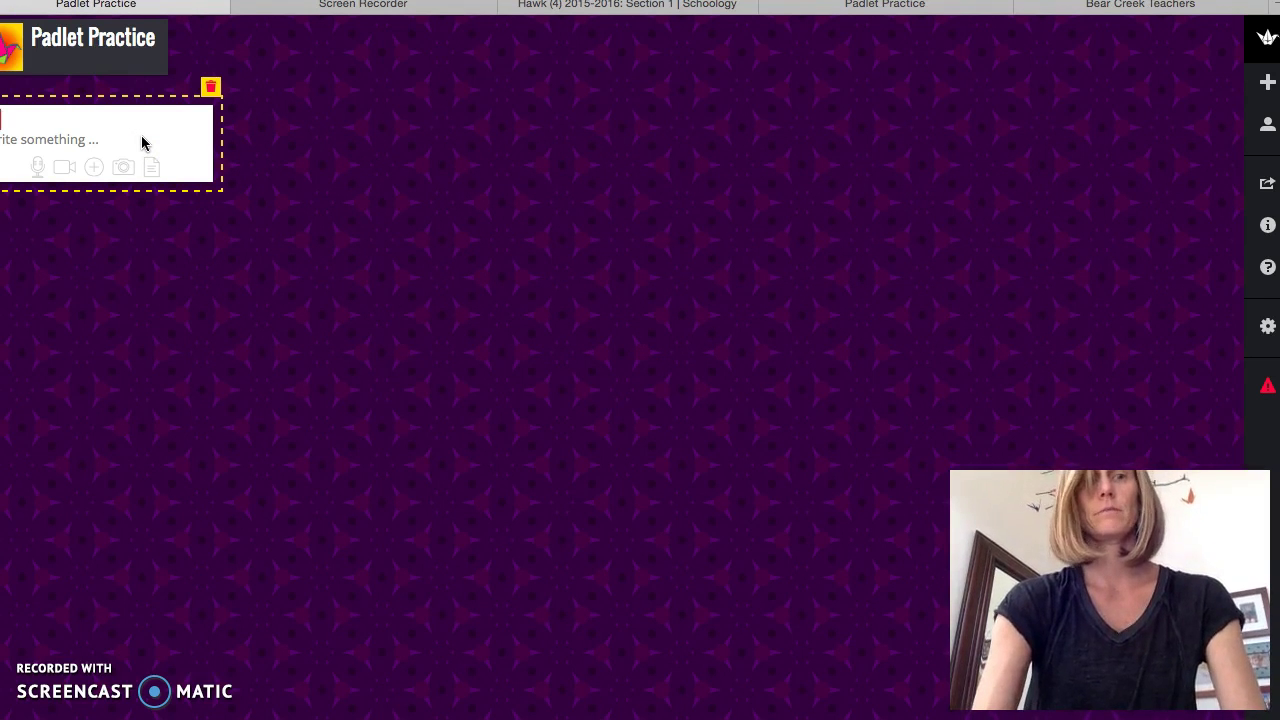
{"action": "type", "text": "st of luck o"}
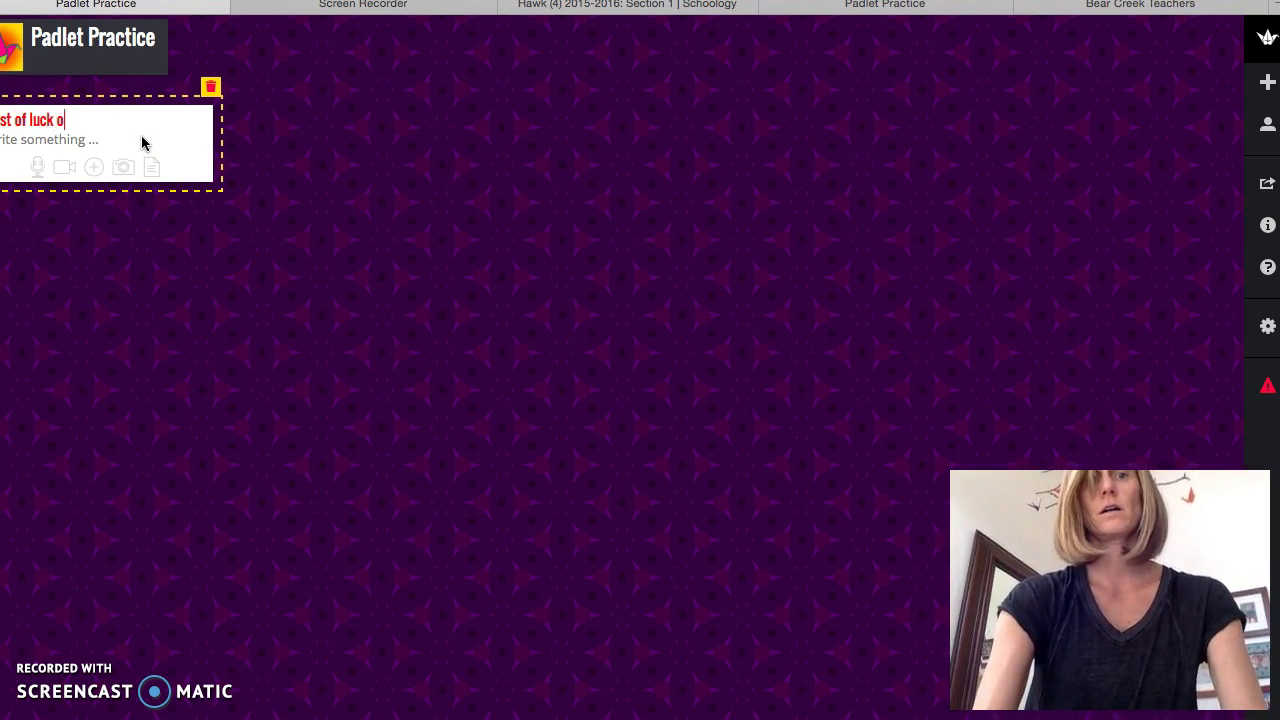
{"action": "type", "text": "n creating you"}
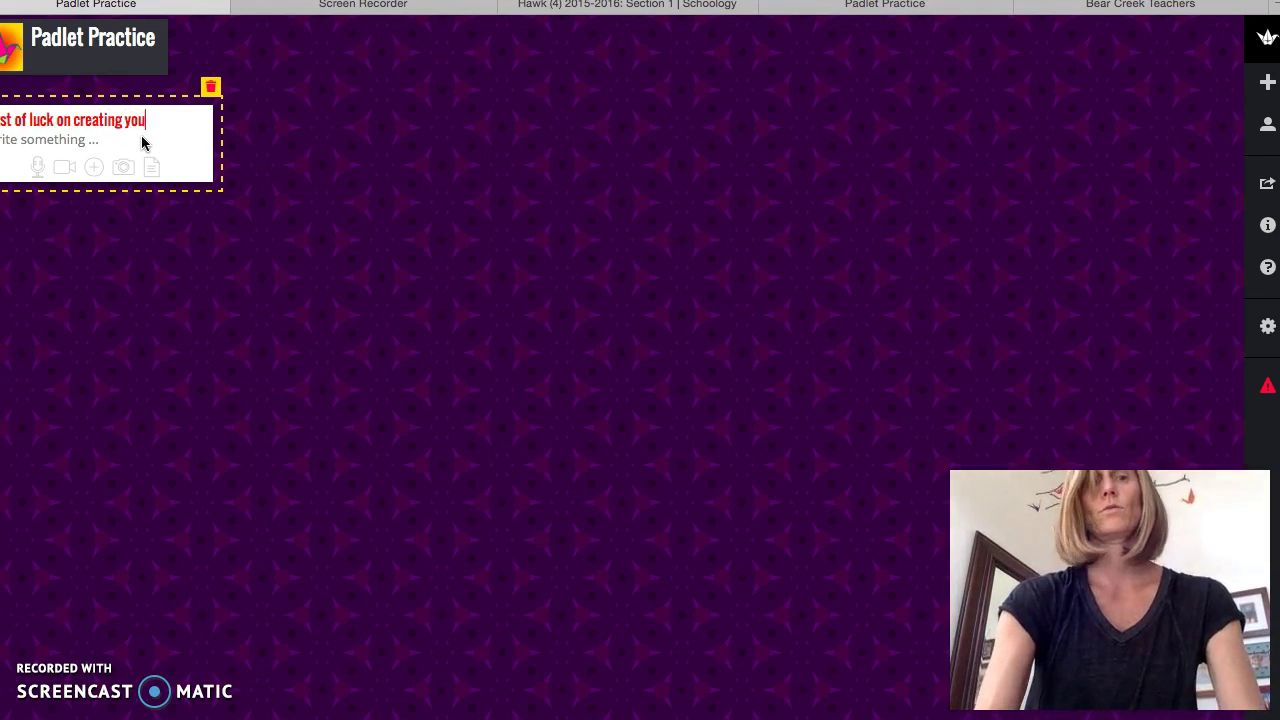
{"action": "type", "text": "r first pad"}
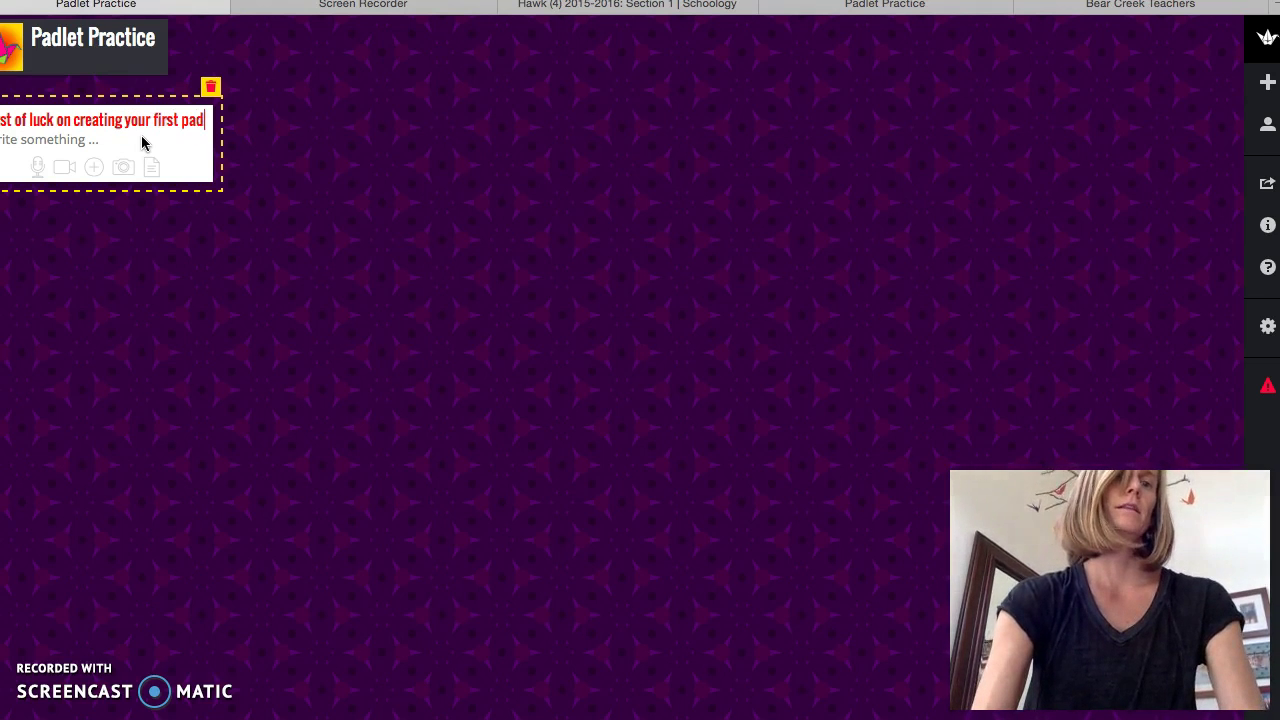
{"action": "key", "text": "BackSpace"}
{"action": "key", "text": "BackSpace"}
{"action": "key", "text": "BackSpace"}
{"action": "type", "text": "ddle!"}
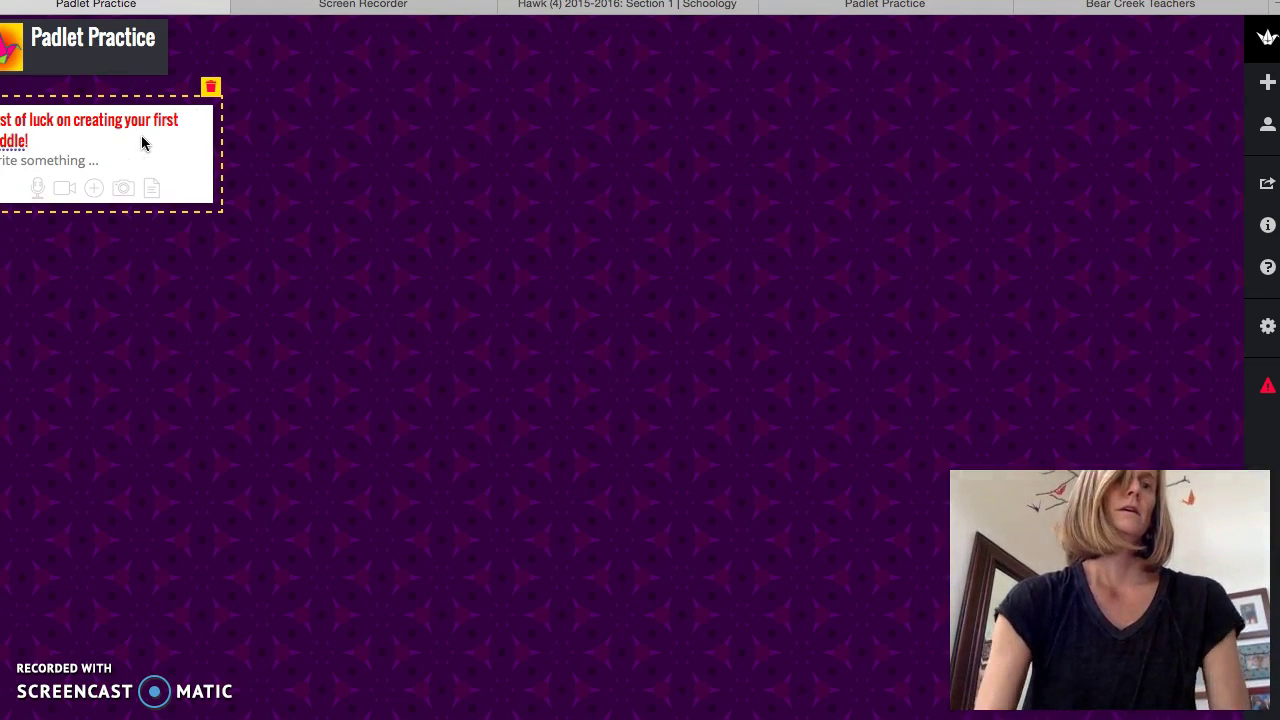
{"action": "key", "text": "BackSpace"}
{"action": "key", "text": "BackSpace"}
{"action": "key", "text": "BackSpace"}
{"action": "key", "text": "BackSpace"}
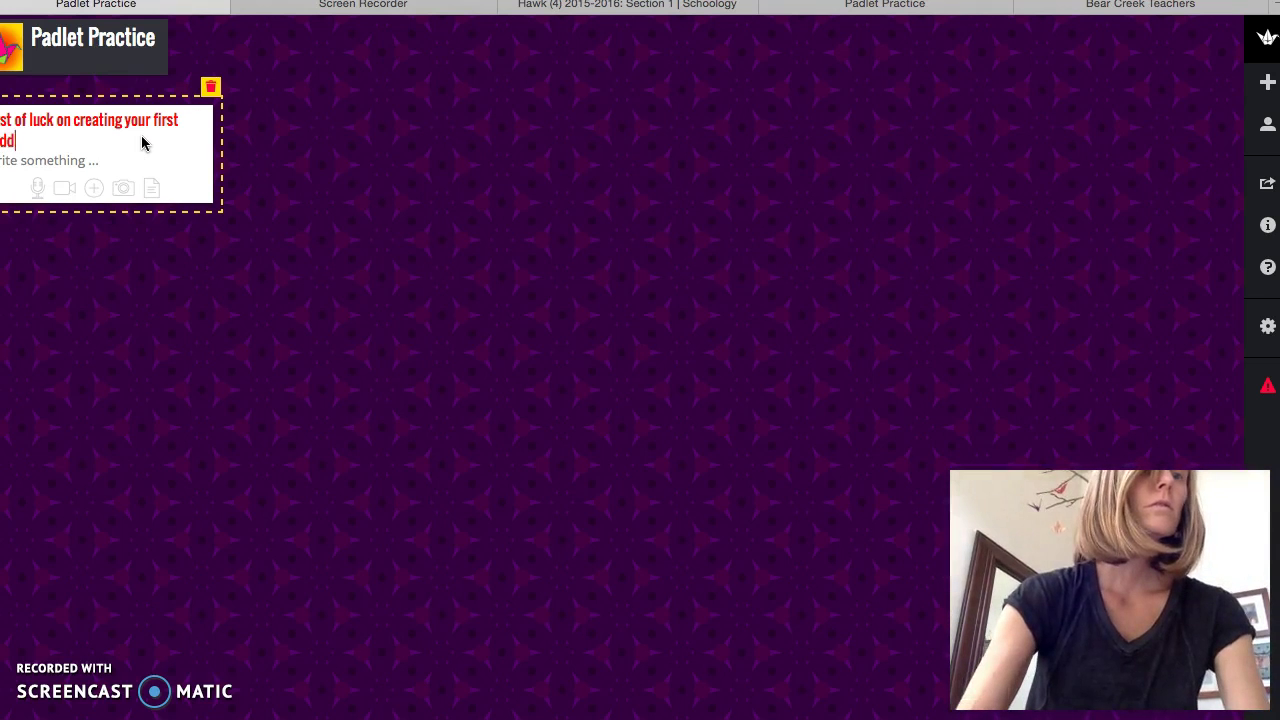
{"action": "type", "text": "dl"}
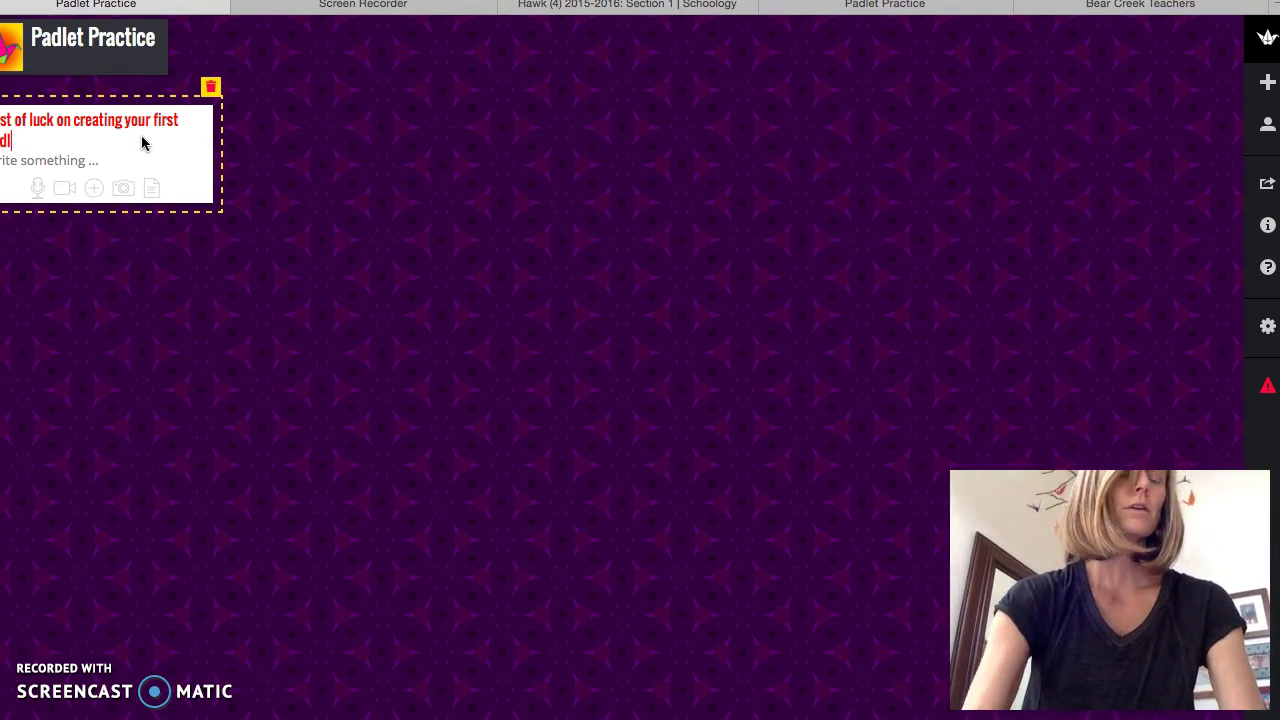
{"action": "type", "text": "et!"}
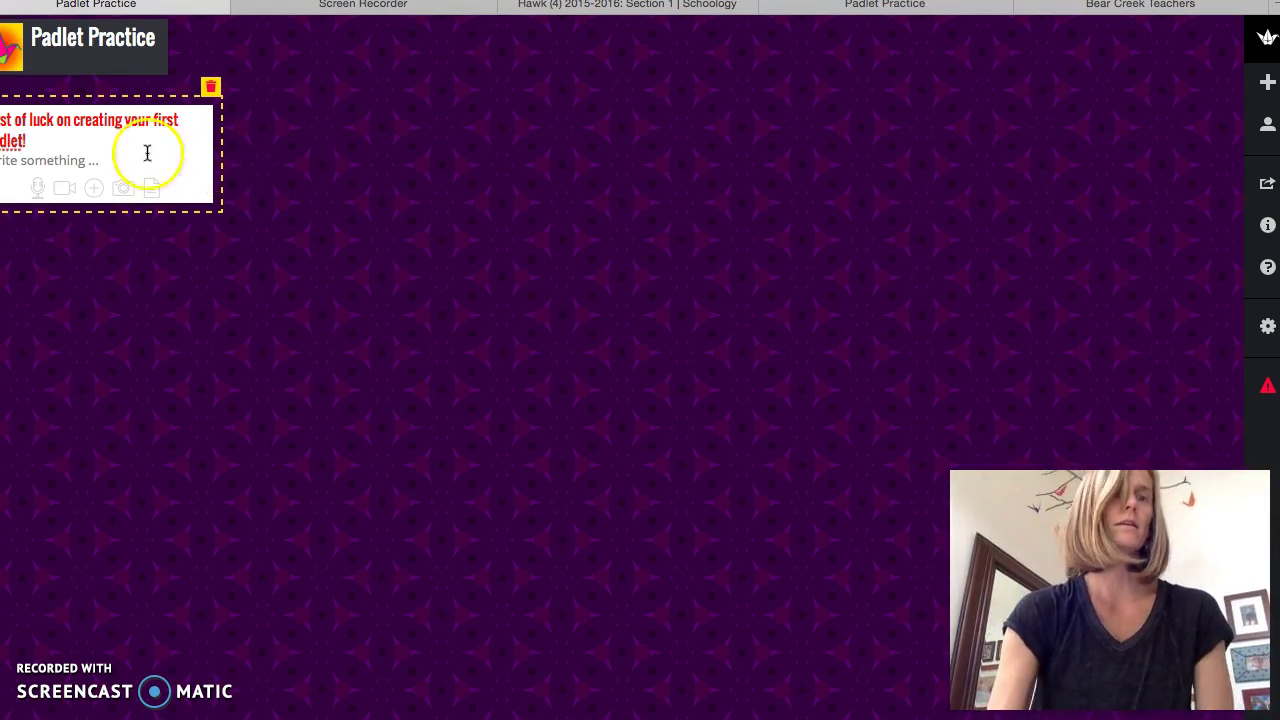
{"action": "left_click", "coordinate": [343, 219]}
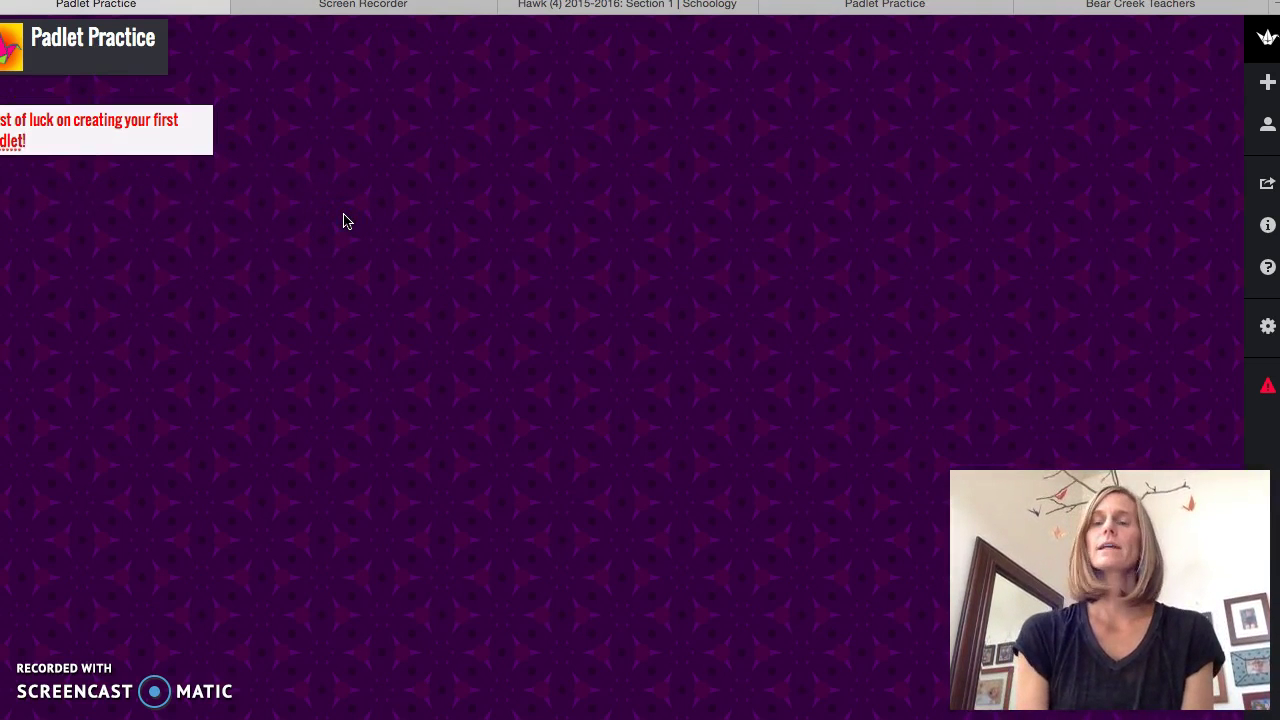